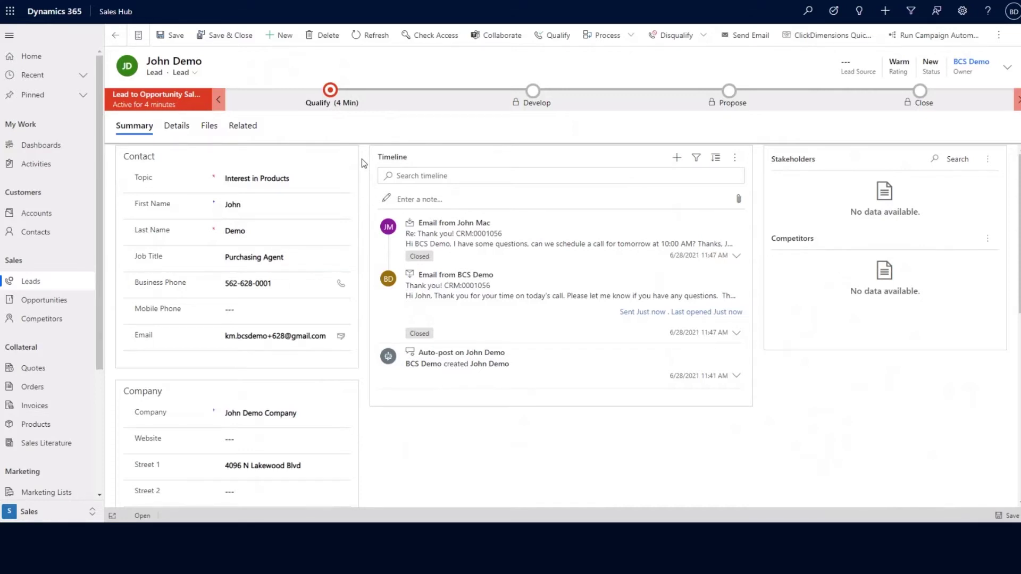
scroll(362, 159, "down", 4)
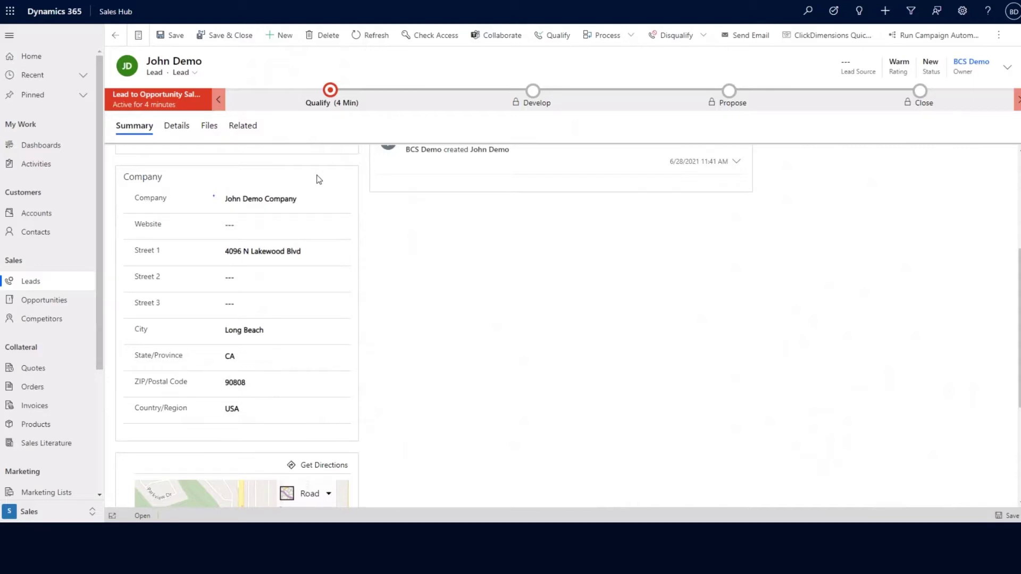
scroll(878, 333, "up", 4)
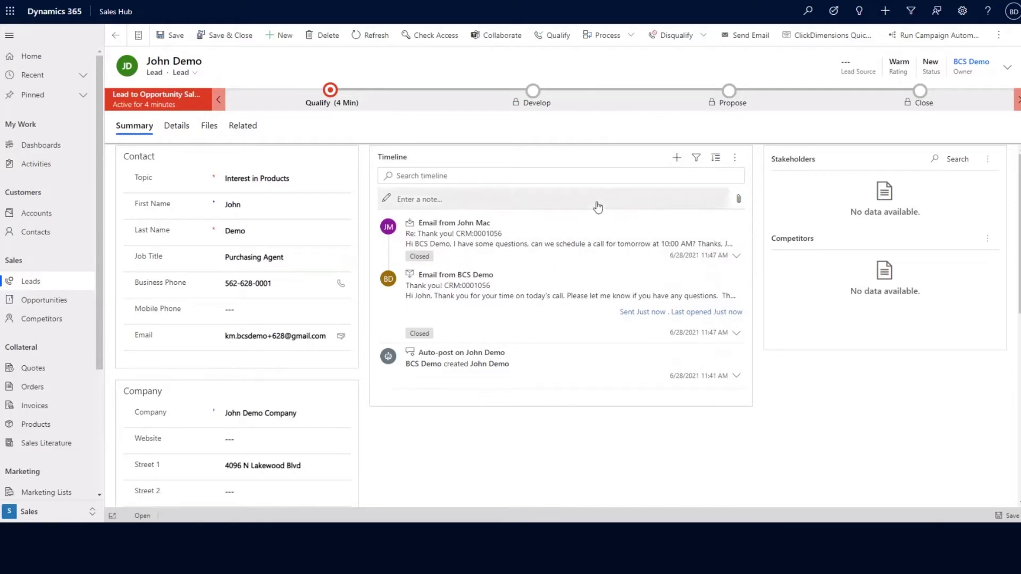
left_click(418, 201)
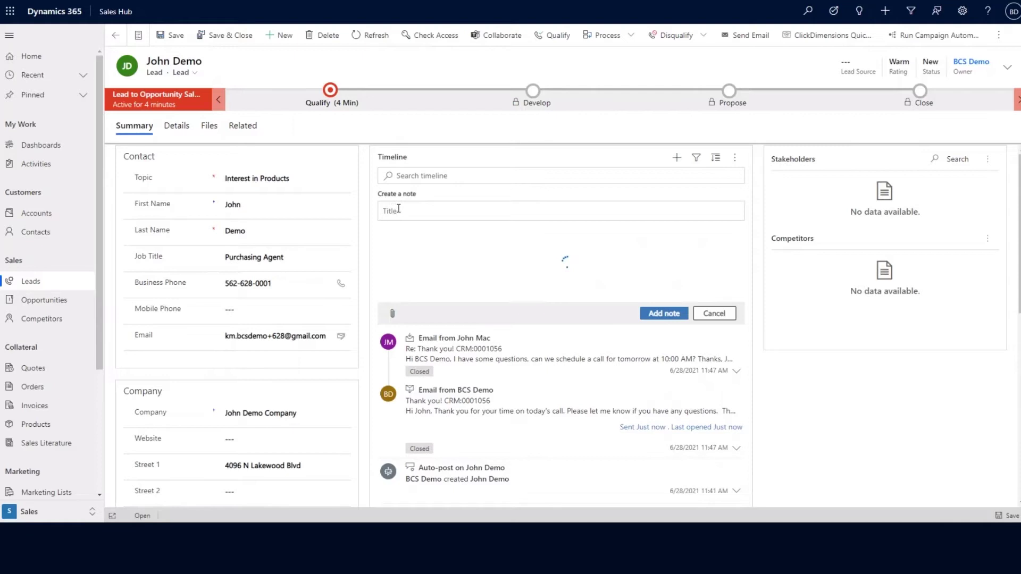
left_click(448, 253)
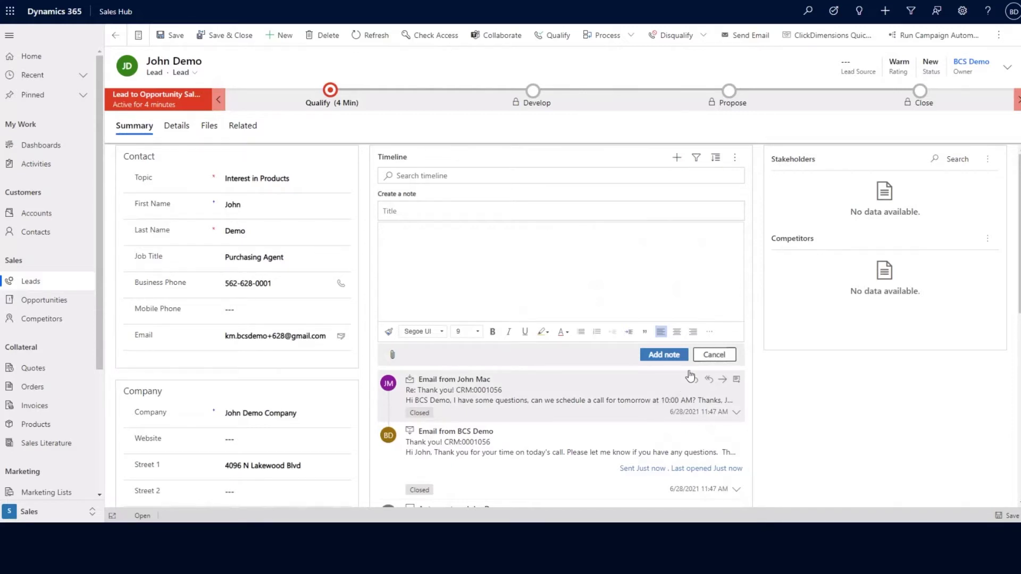
left_click(714, 355)
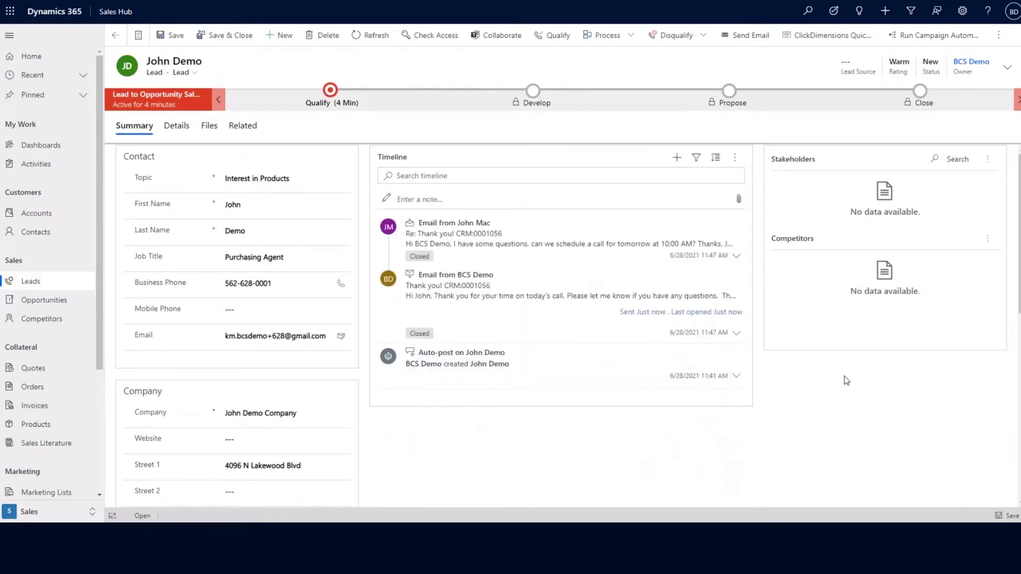
left_click(678, 162)
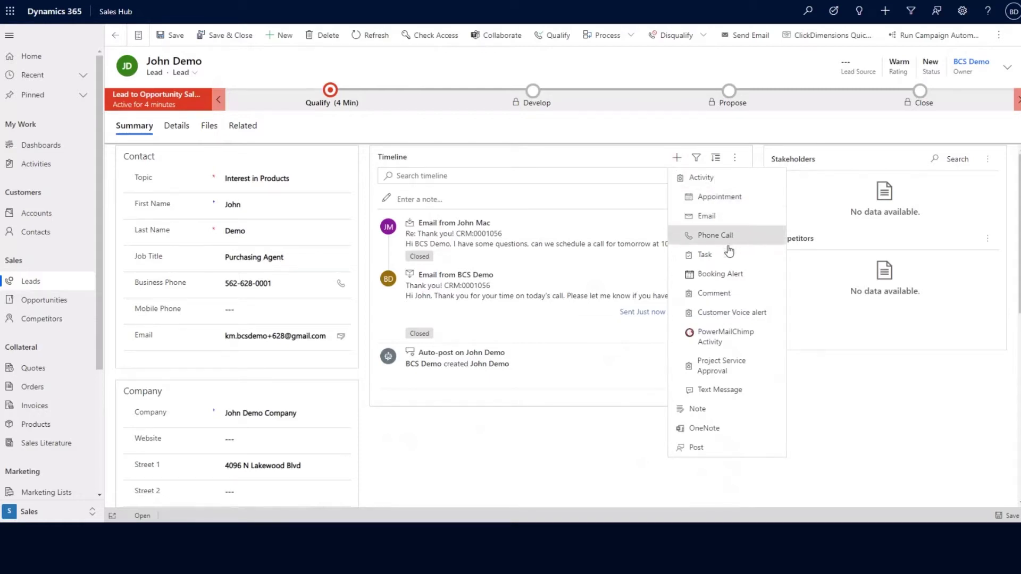
left_click(749, 133)
- Read the full text of the sent thank-you email and the customer's reply in the lead's timeline
mouse_move(532, 314)
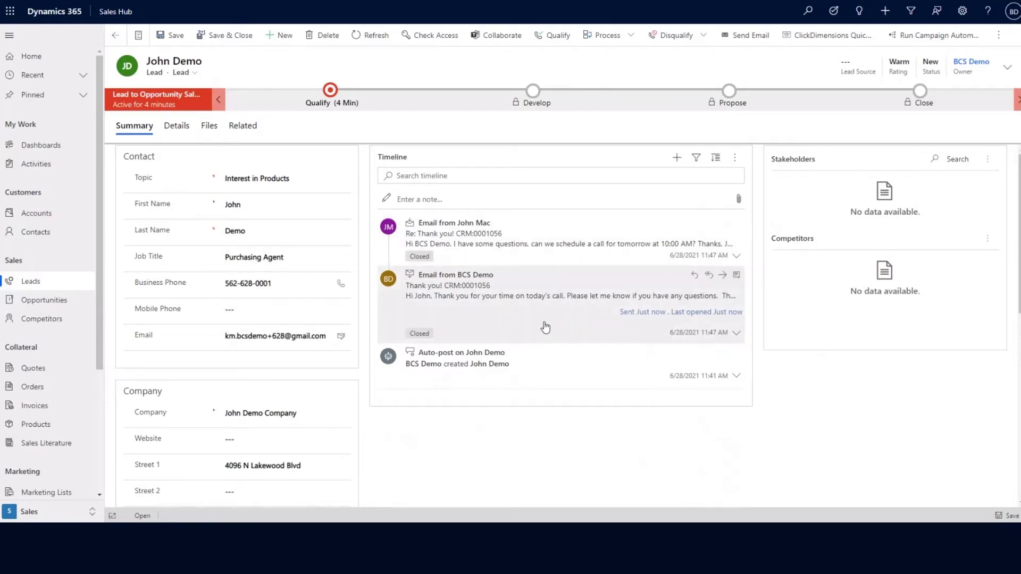
left_click(538, 298)
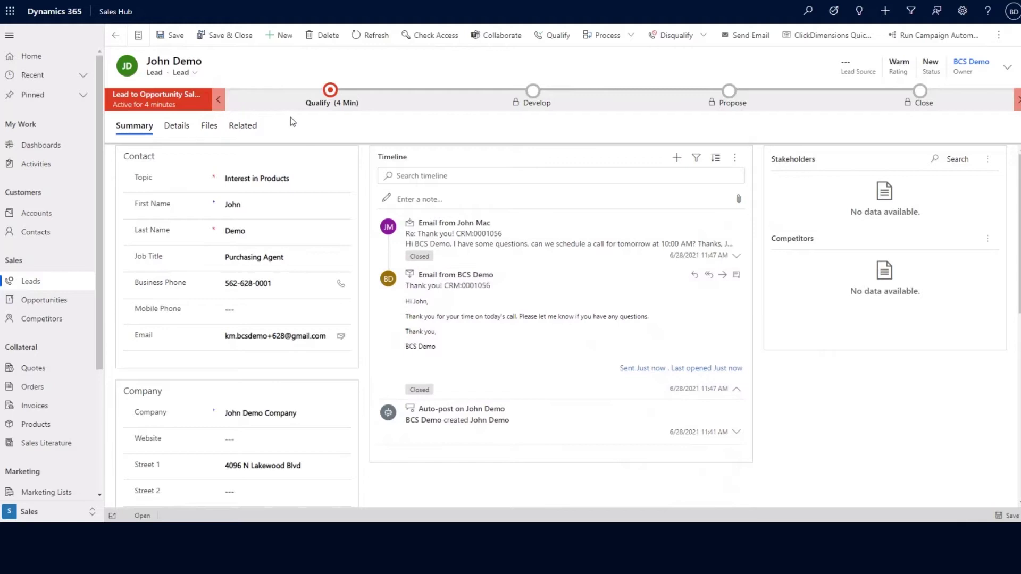
left_click(547, 257)
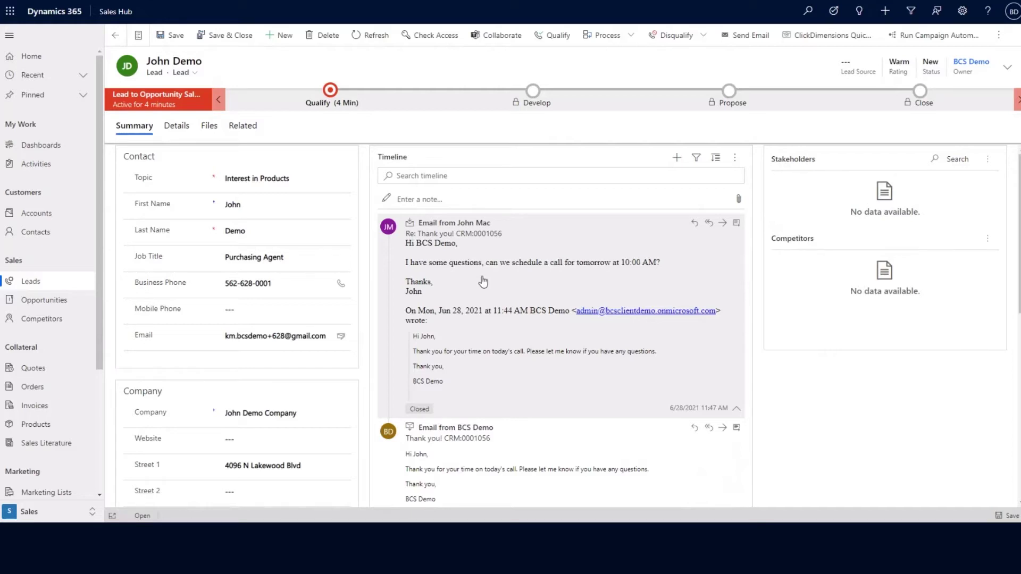
left_click(747, 248)
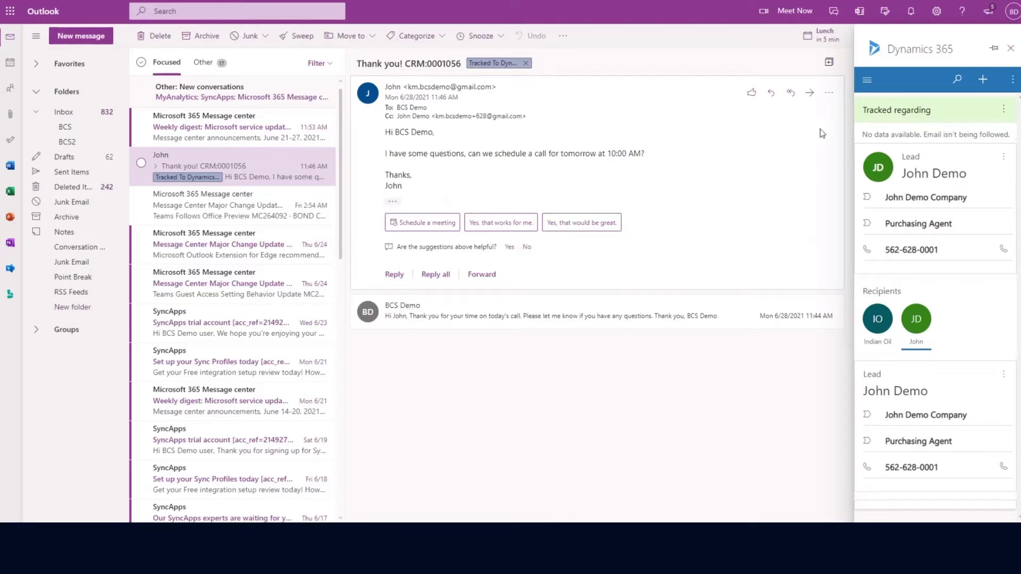
- In Outlook, open the lead that the customer's reply is tracked to and review its contact details, address and timeline
left_click_drag(867, 114, 930, 113)
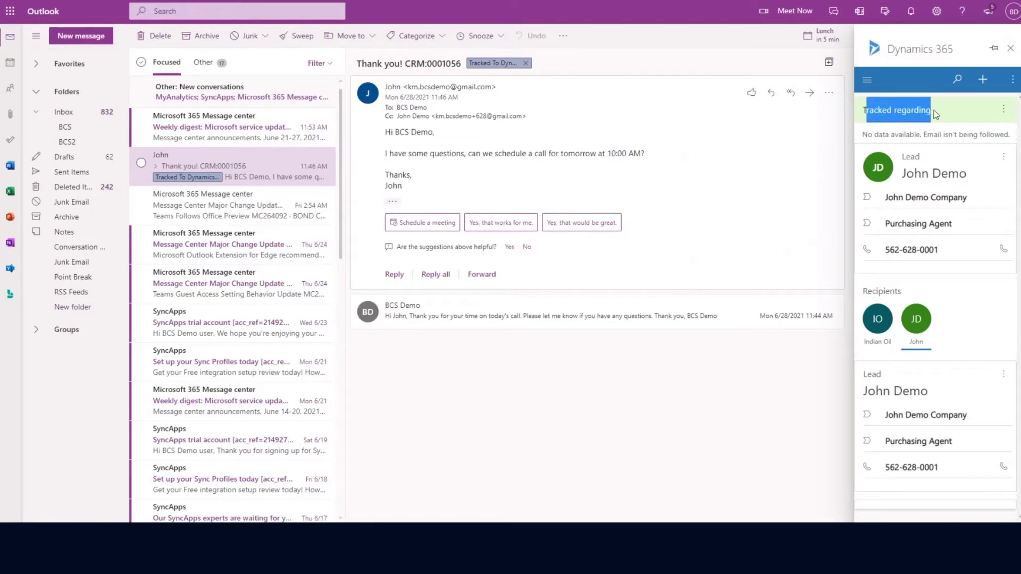
left_click(934, 110)
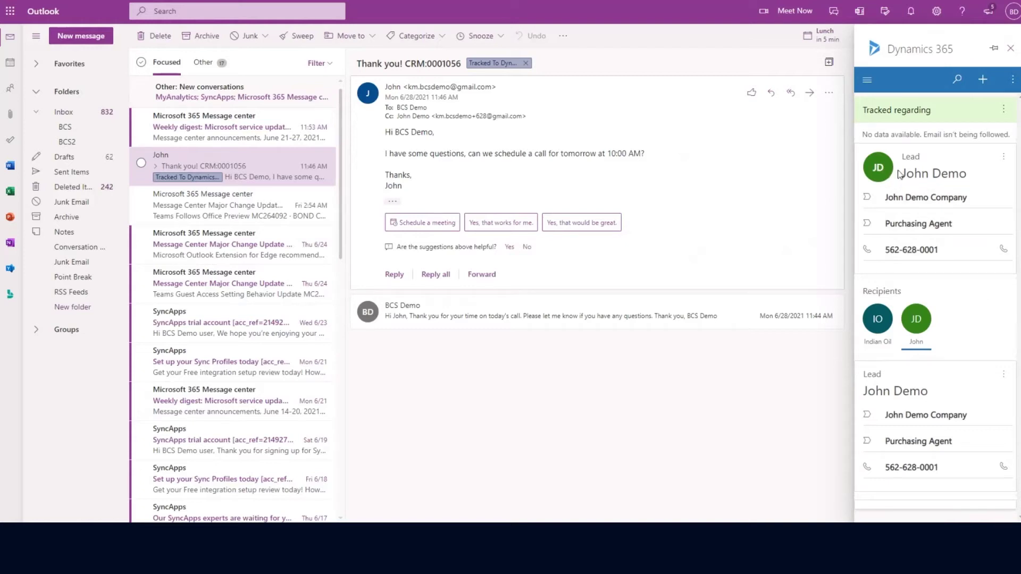
left_click(936, 177)
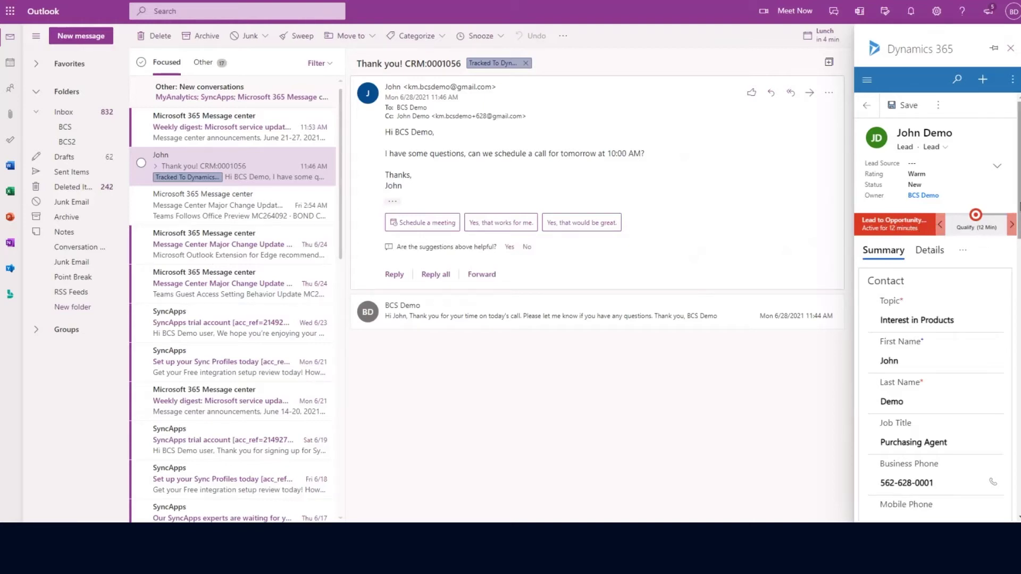
scroll(1017, 245, "down", 5)
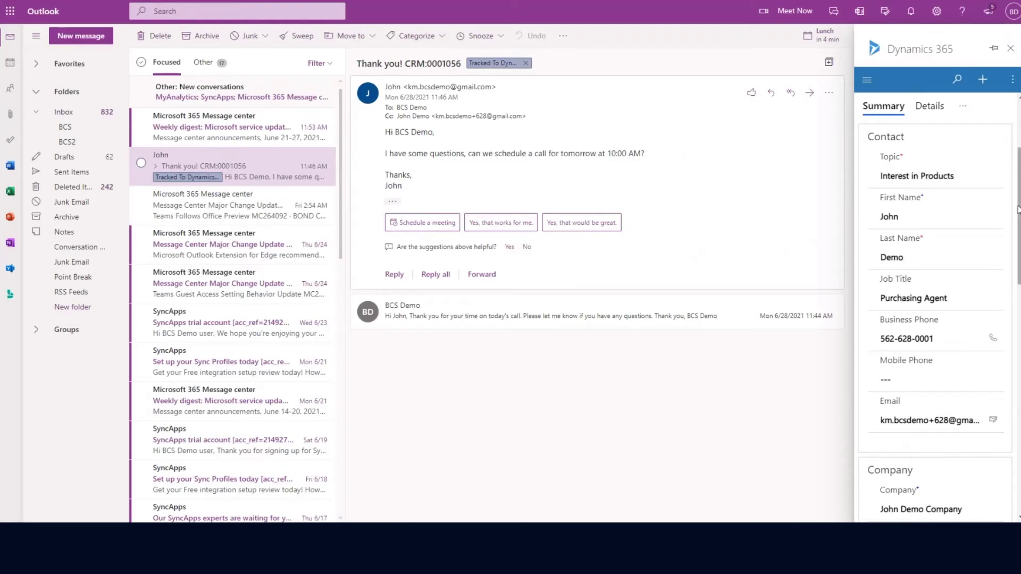
scroll(1018, 209, "down", 5)
scroll(1018, 265, "down", 6)
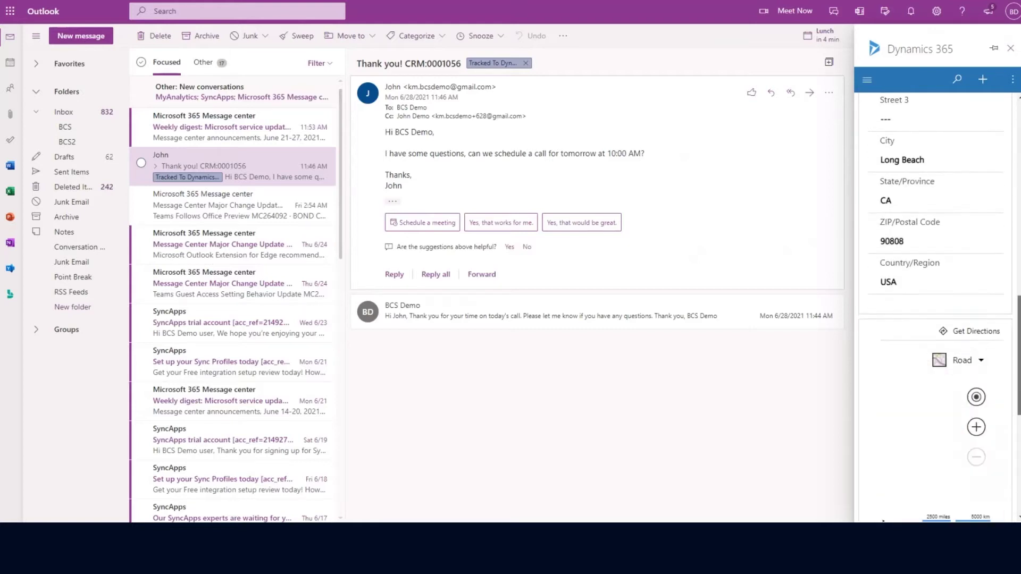
scroll(1013, 446, "down", 5)
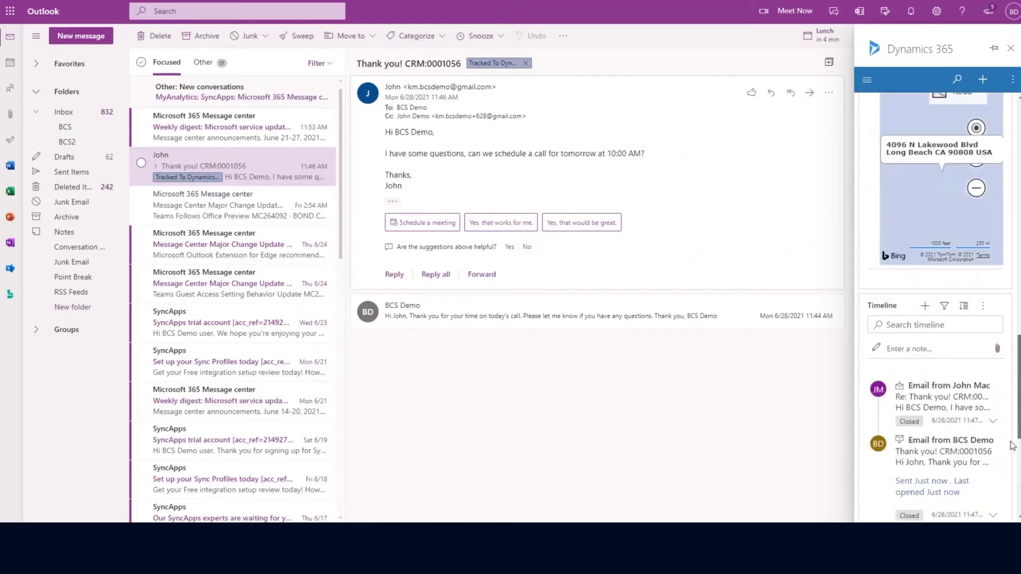
scroll(983, 364, "down", 2)
scroll(982, 364, "down", 4)
left_click_drag(1018, 430, 992, 67)
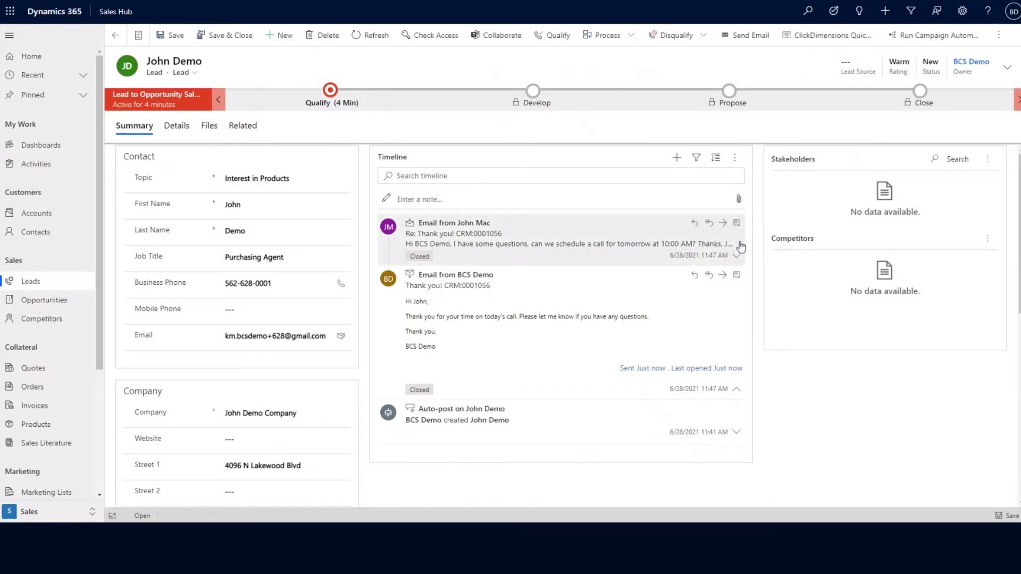
- Start a new appointment from the lead's timeline in Dynamics 365 and enter a subject describing a meeting with the lead by first name
left_click(677, 158)
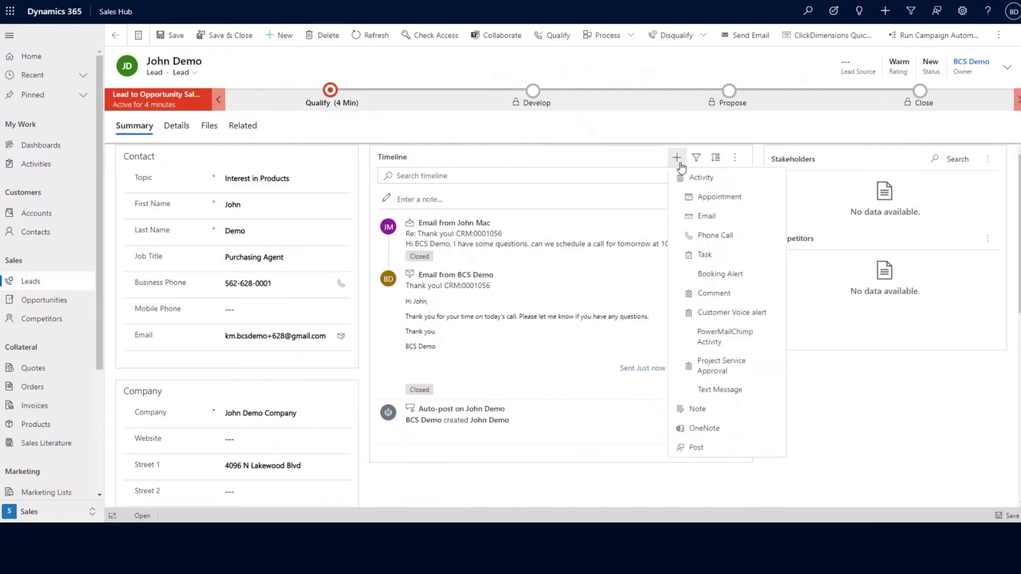
left_click(703, 200)
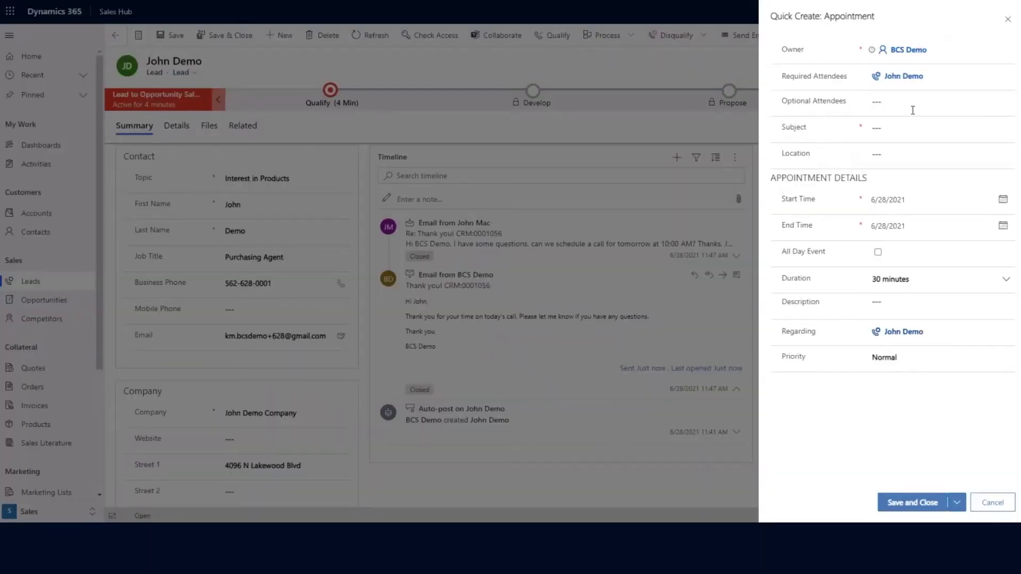
left_click(905, 130)
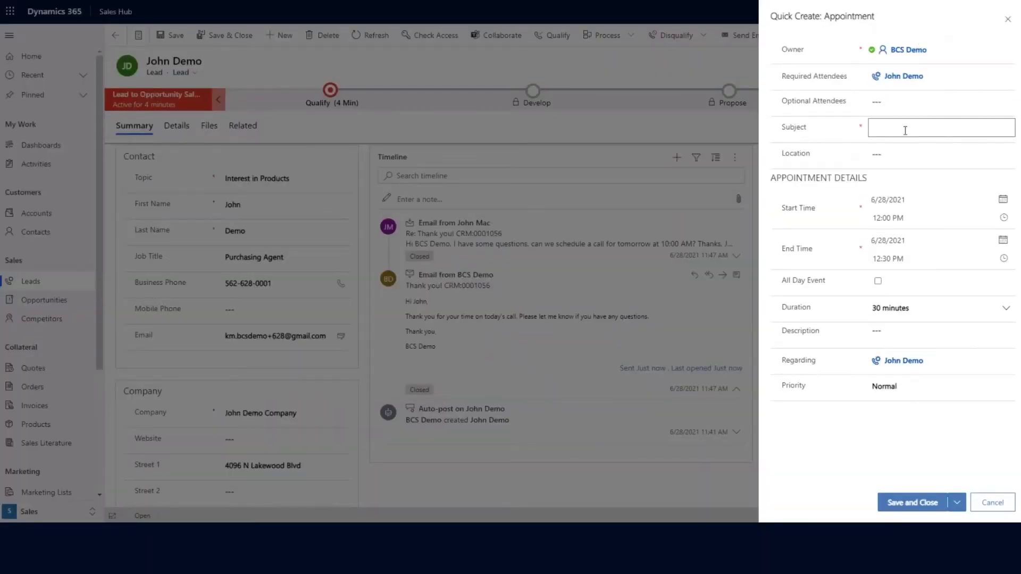
type("Meeting with John")
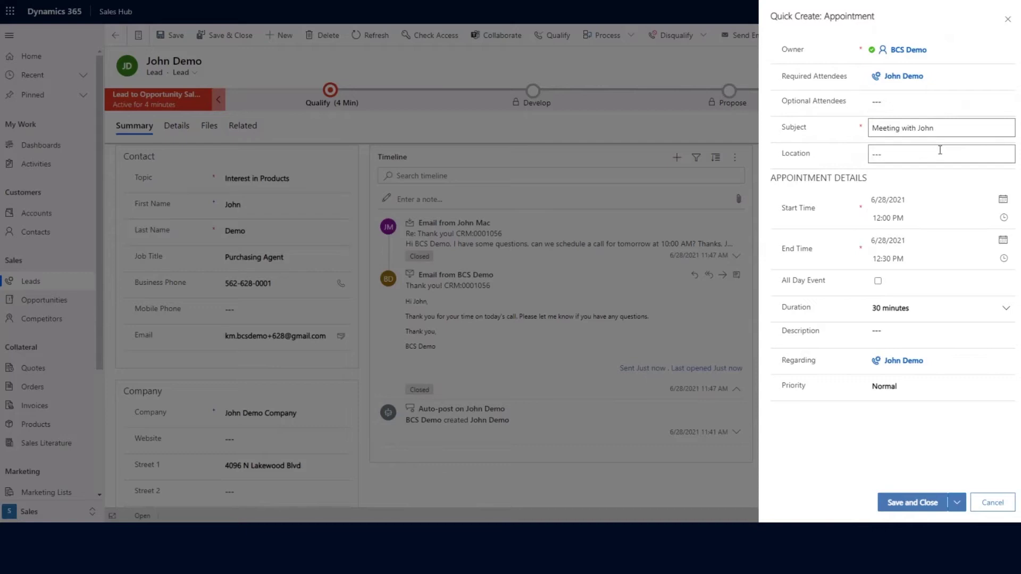
- Set the appointment's start to 6/29/2021 at 10:00 AM and save it to the lead
left_click(1007, 200)
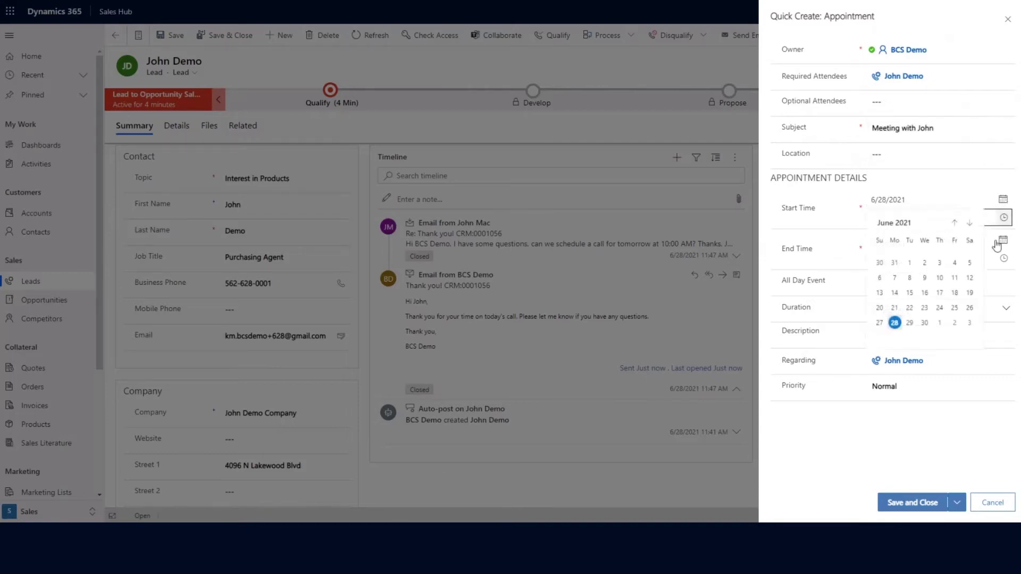
left_click(911, 323)
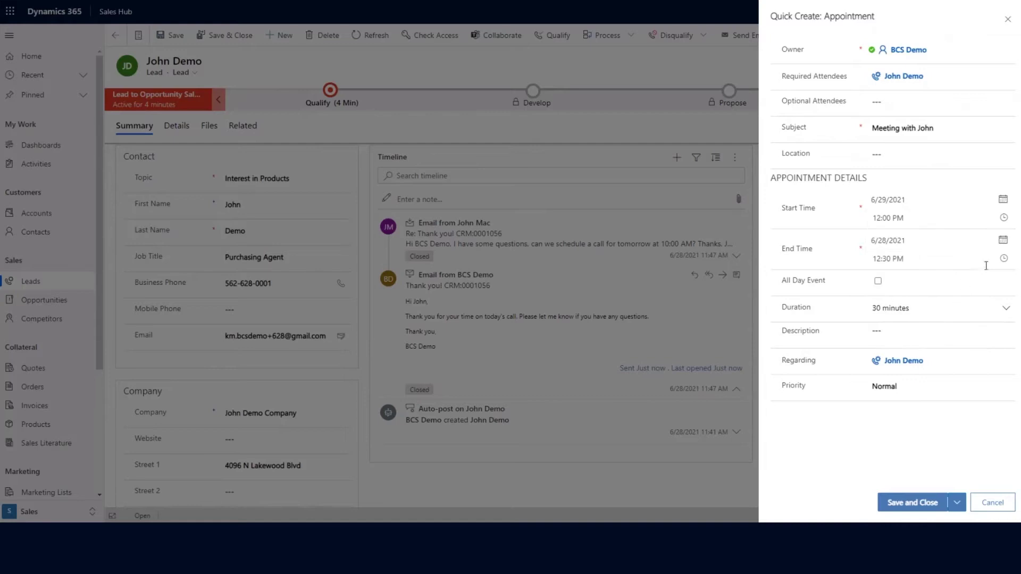
left_click(1004, 217)
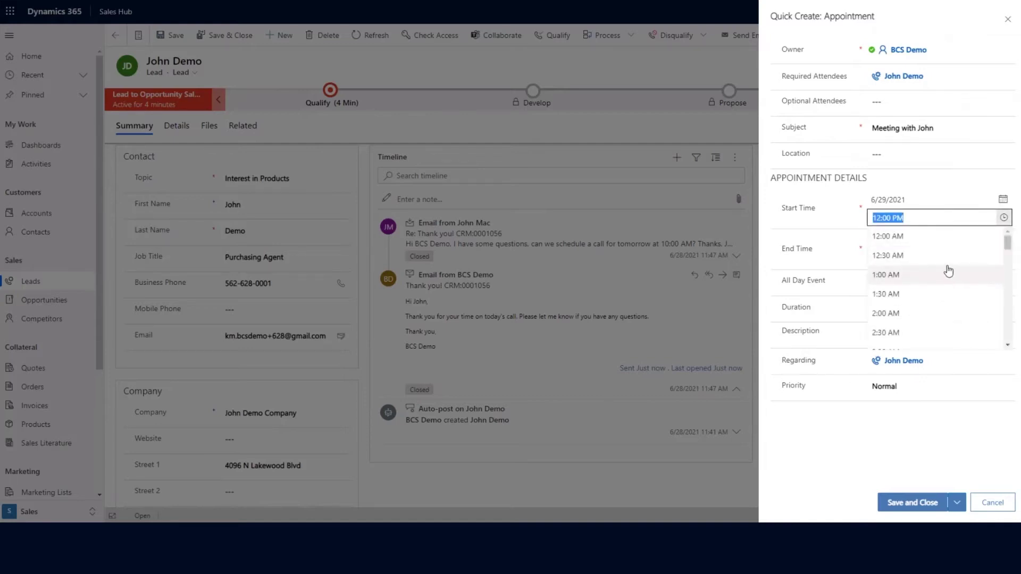
scroll(949, 311, "down", 7)
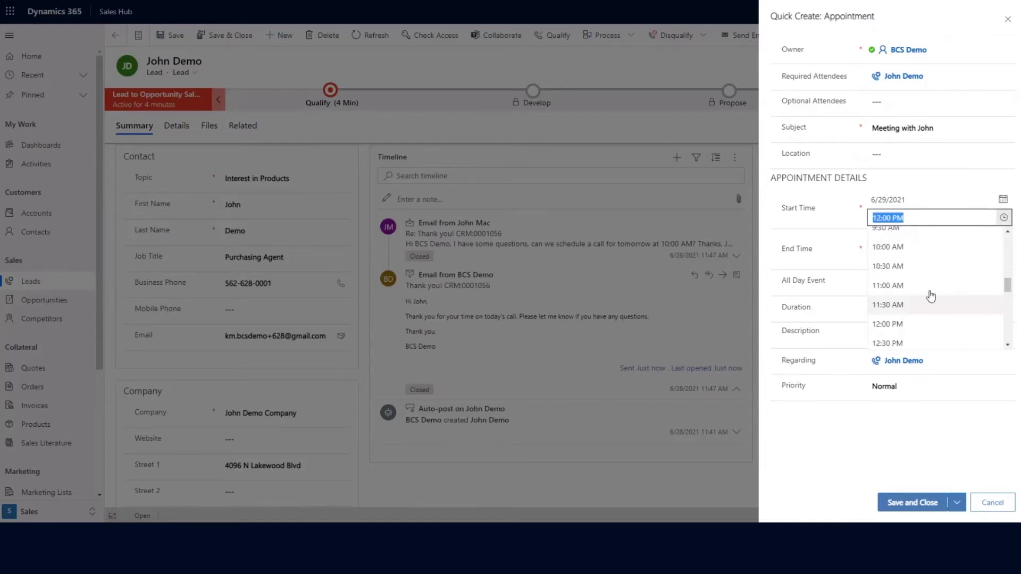
left_click(791, 446)
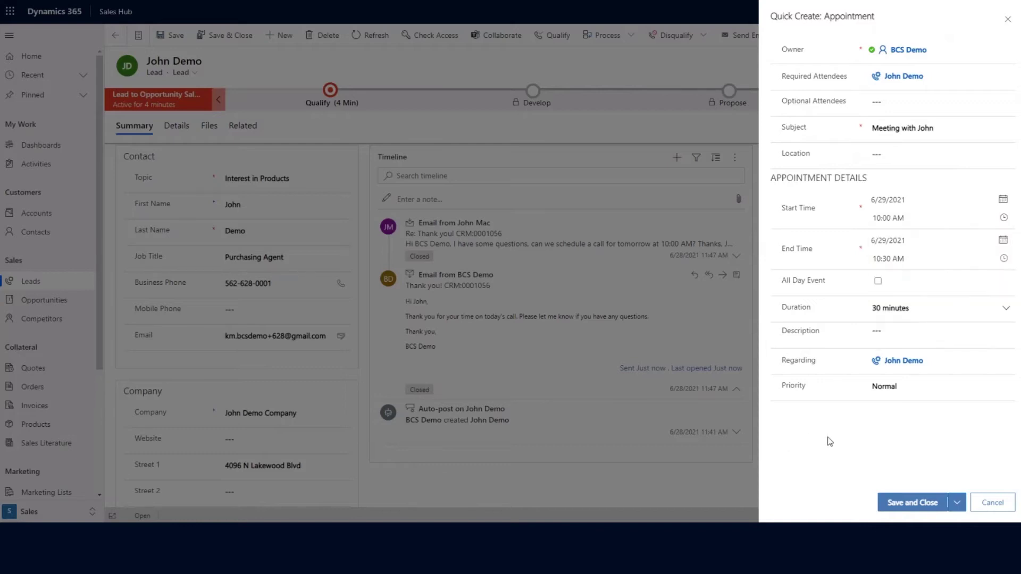
left_click(907, 501)
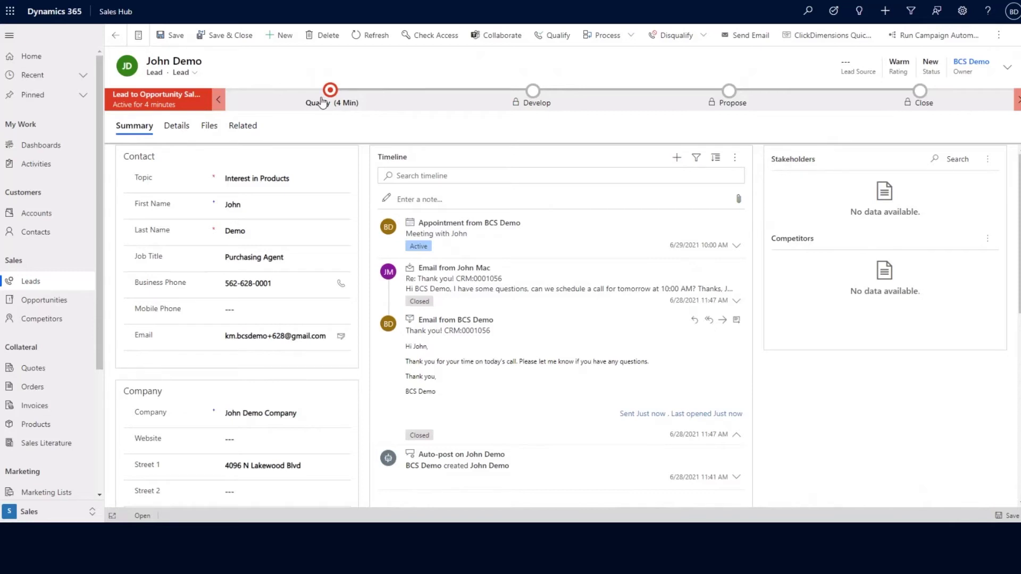
- Qualify the lead to convert it into an opportunity
left_click(558, 43)
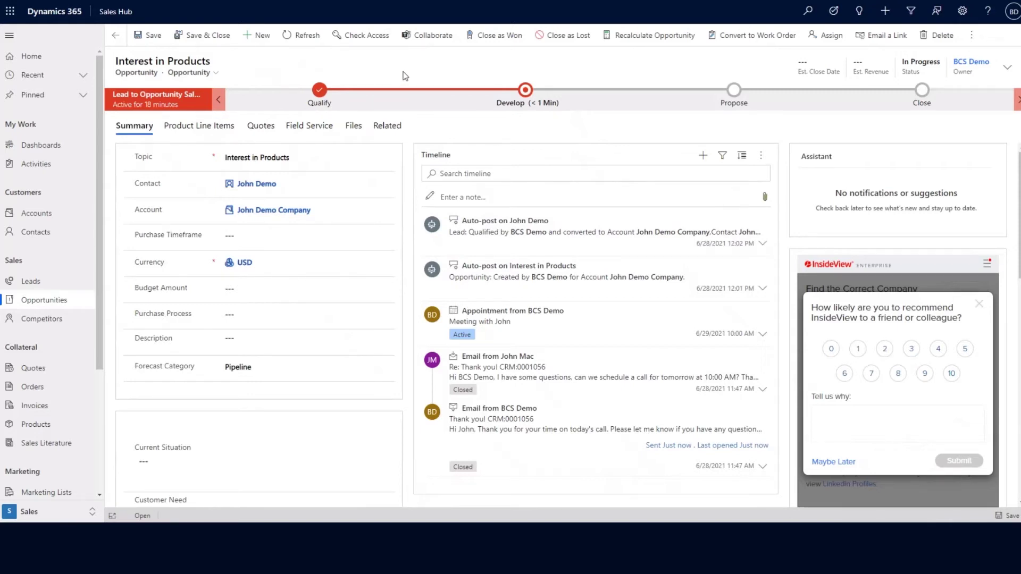
- Mark Identify Stakeholders and Identify Competitors as completed in the Develop stage and advance the opportunity to Propose
left_click(523, 97)
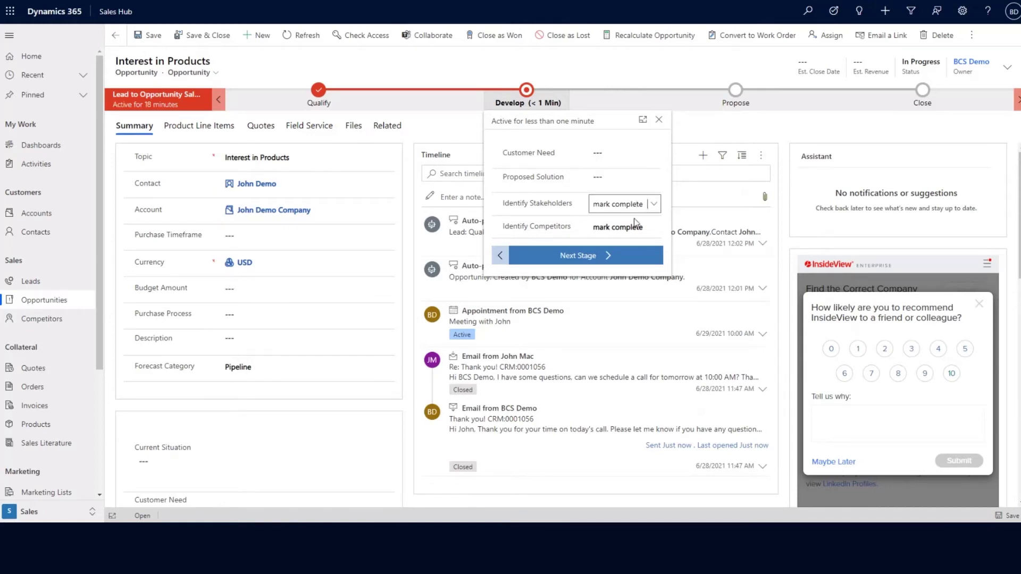
left_click(629, 237)
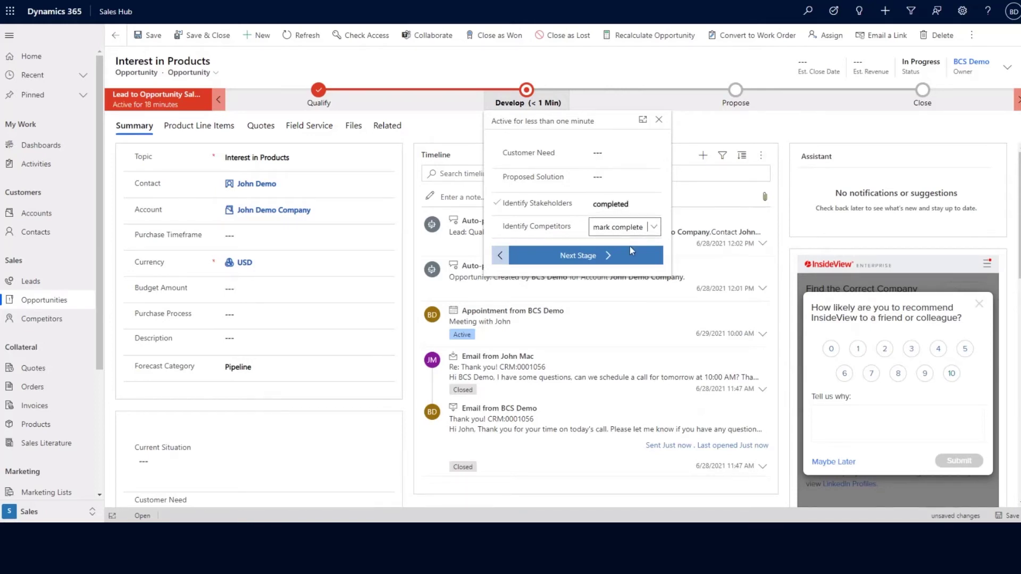
left_click(628, 249)
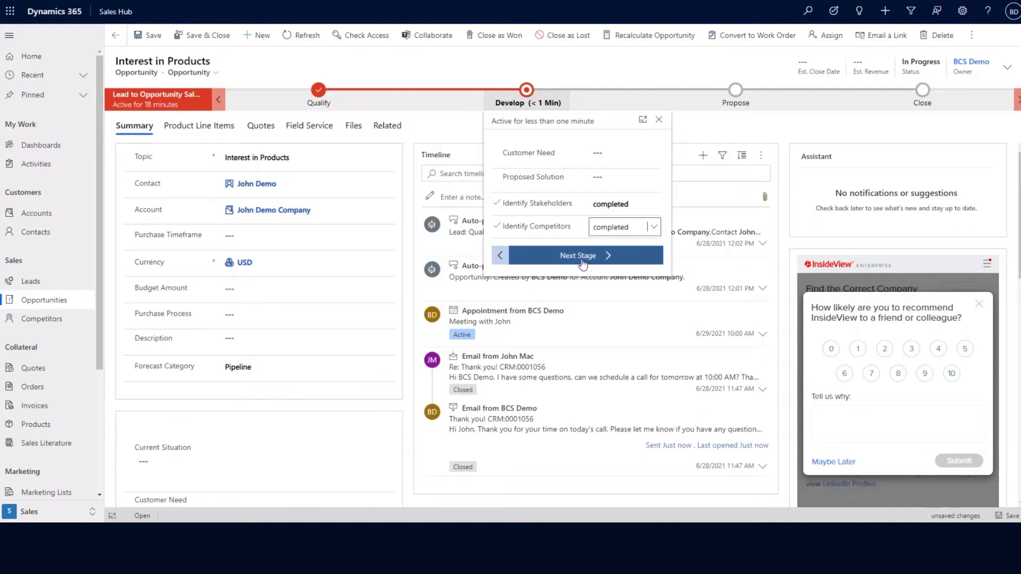
left_click(583, 256)
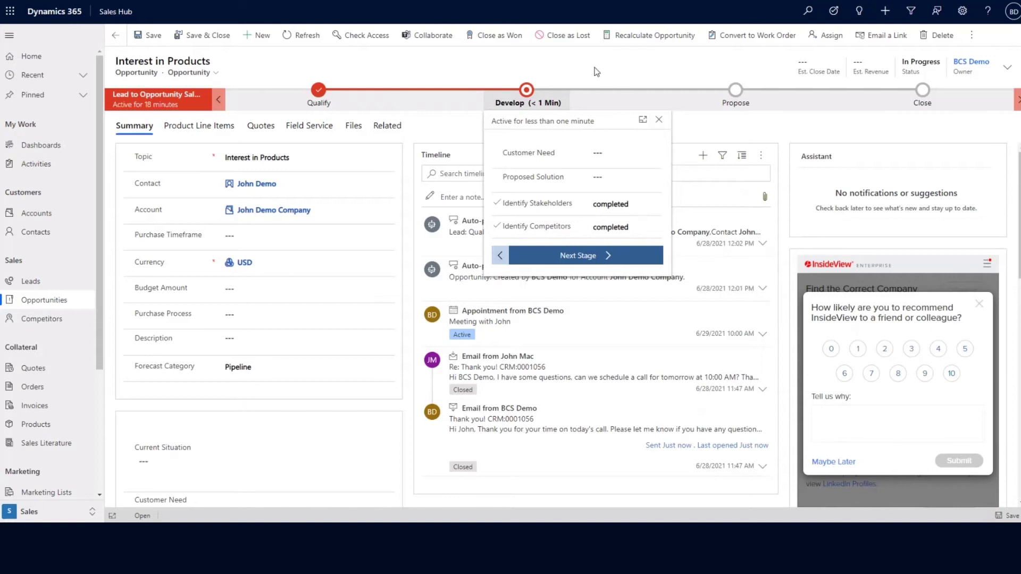
left_click(441, 62)
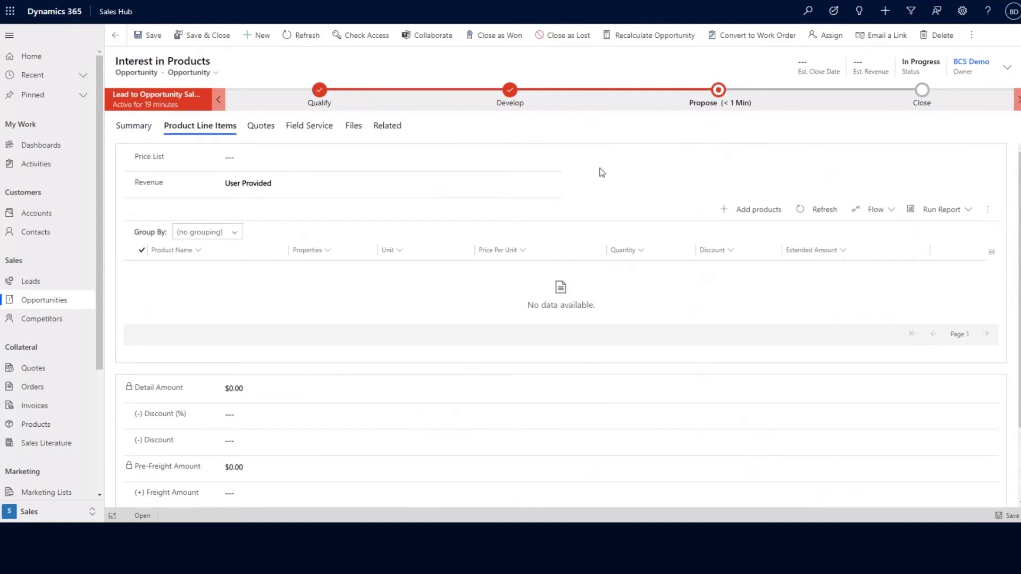
- Set the price list for the opportunity's product line items to Default Sales List
left_click(541, 158)
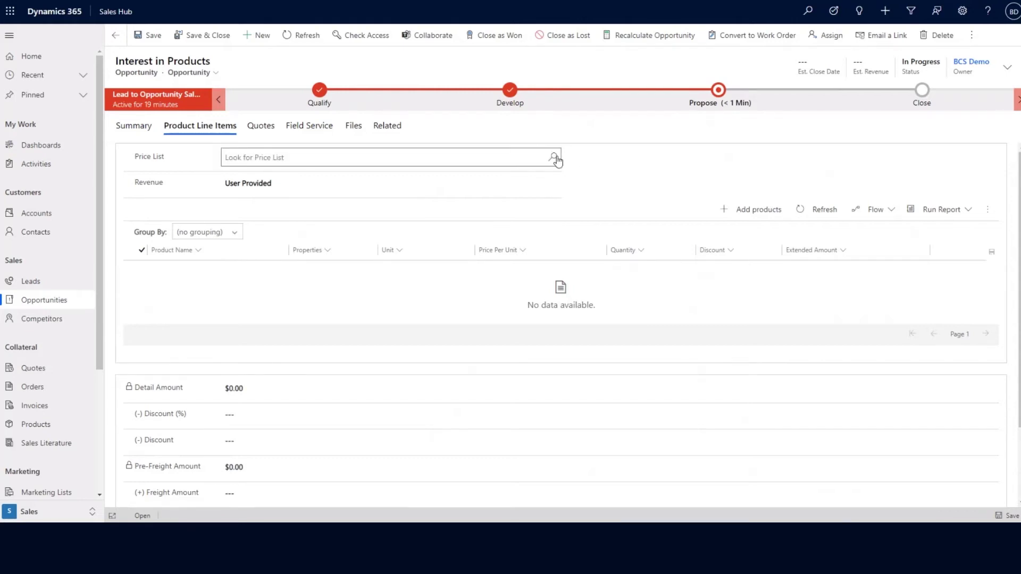
left_click(555, 158)
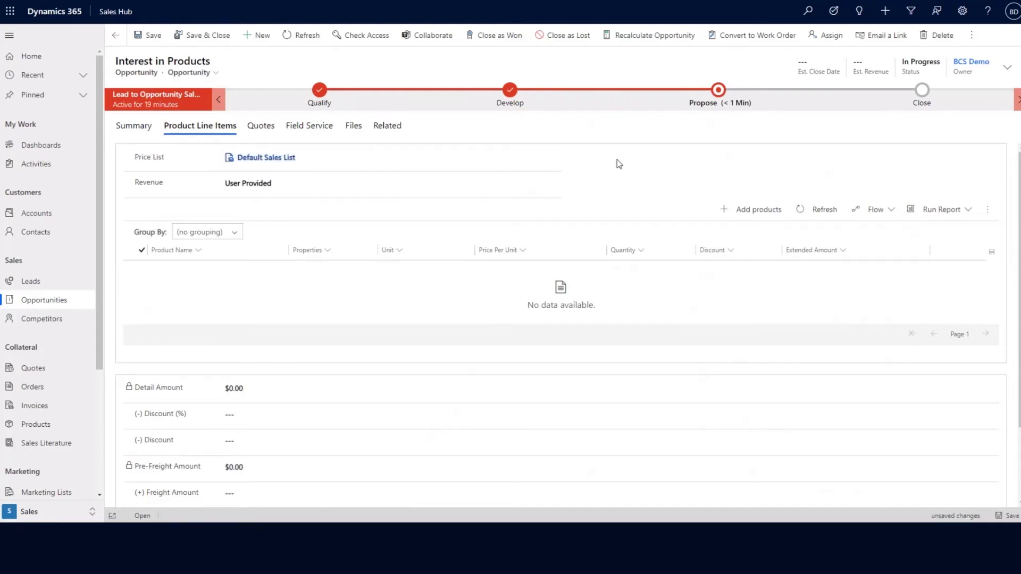
- Add one AAC TITAN-QD suppressor shroud to the product line items and save it to the opportunity
left_click(739, 215)
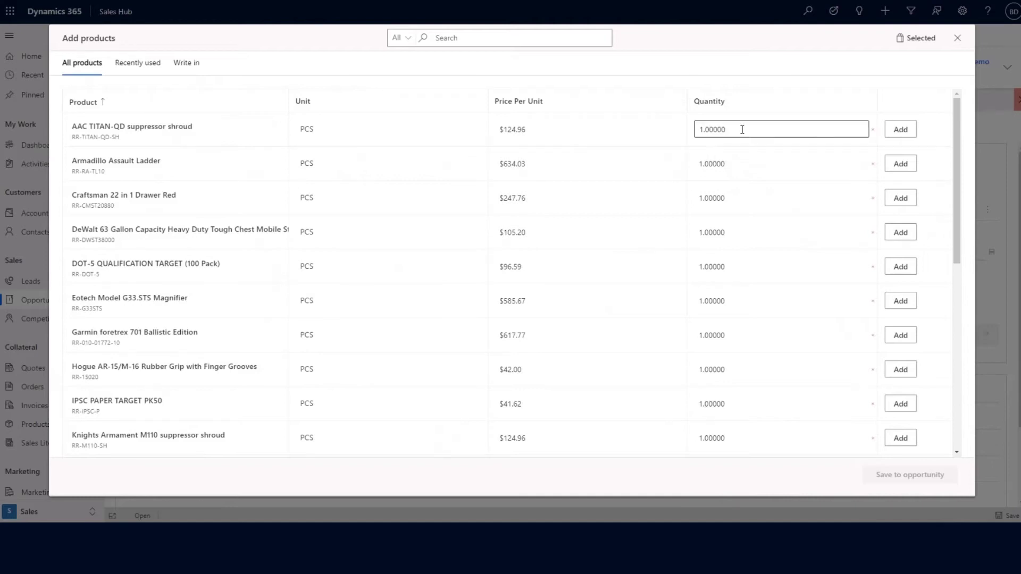
left_click(900, 131)
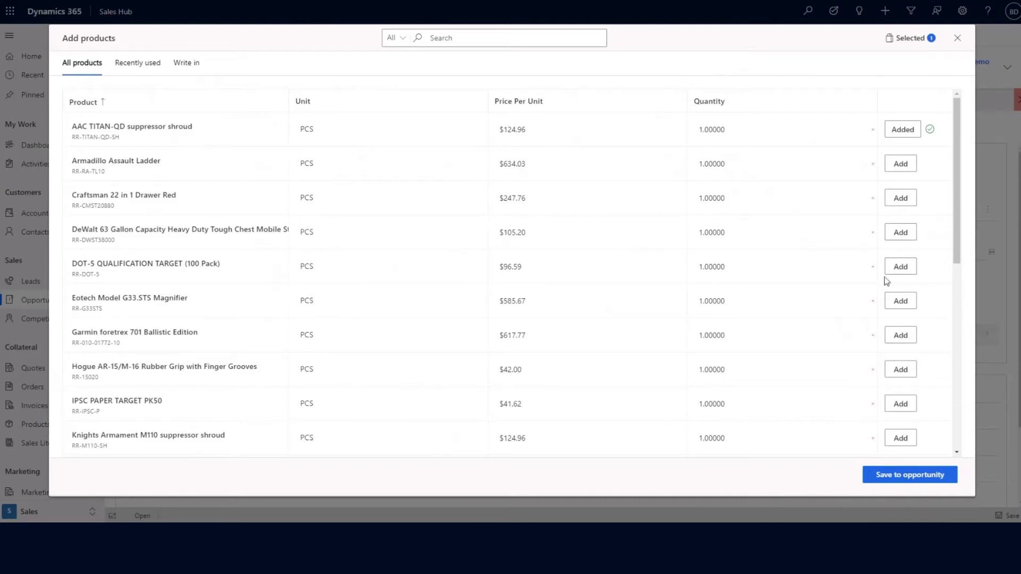
left_click(887, 479)
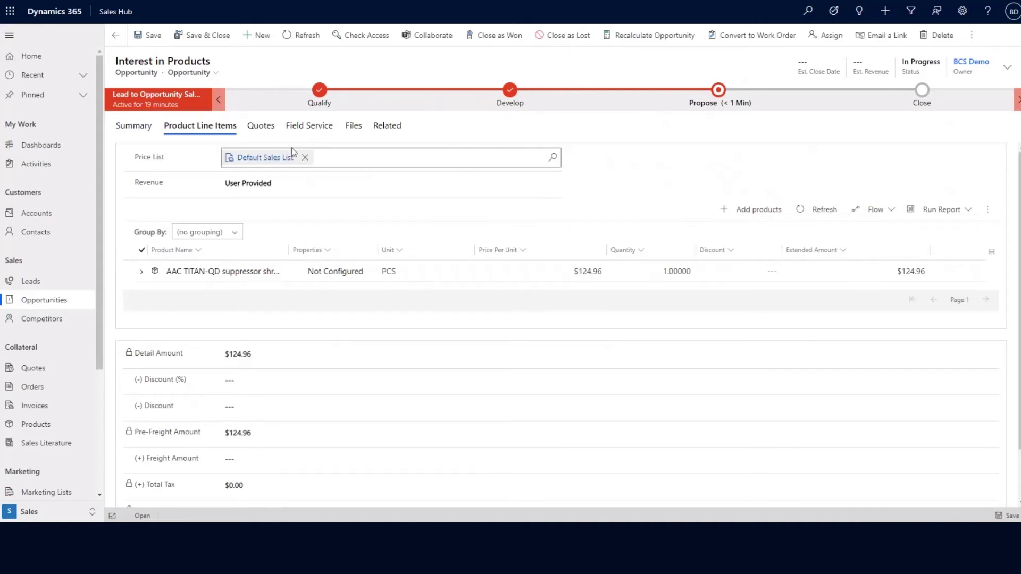
- Create a new quote from the opportunity, check its pricing, shipping and address fields, and activate the quote
left_click(265, 127)
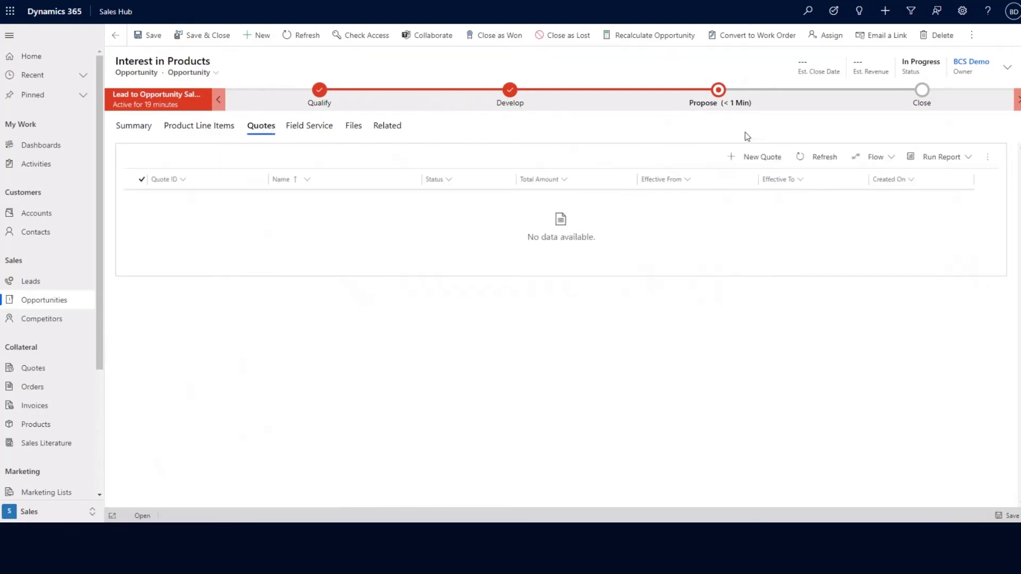
left_click(755, 158)
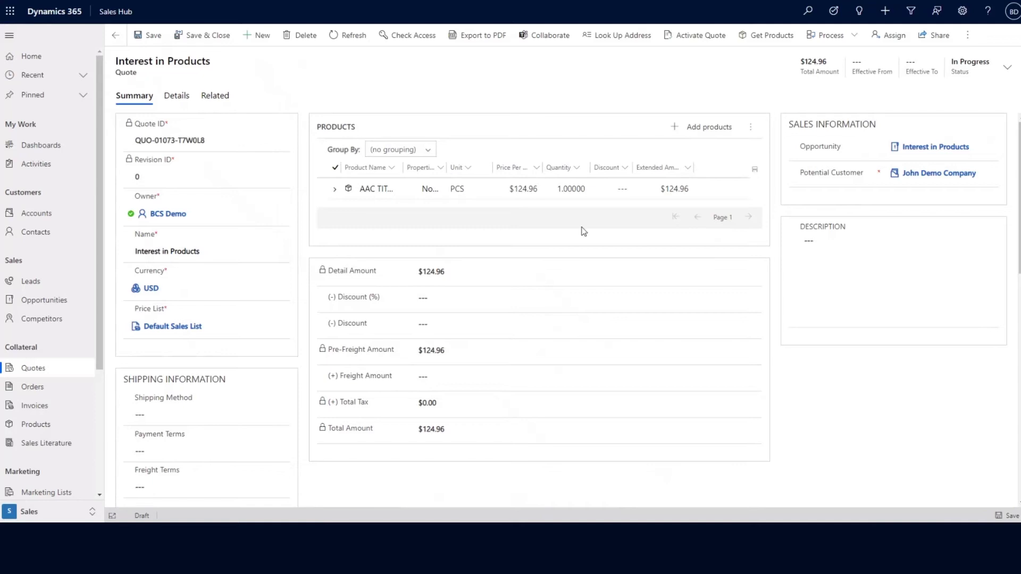
scroll(298, 335, "down", 2)
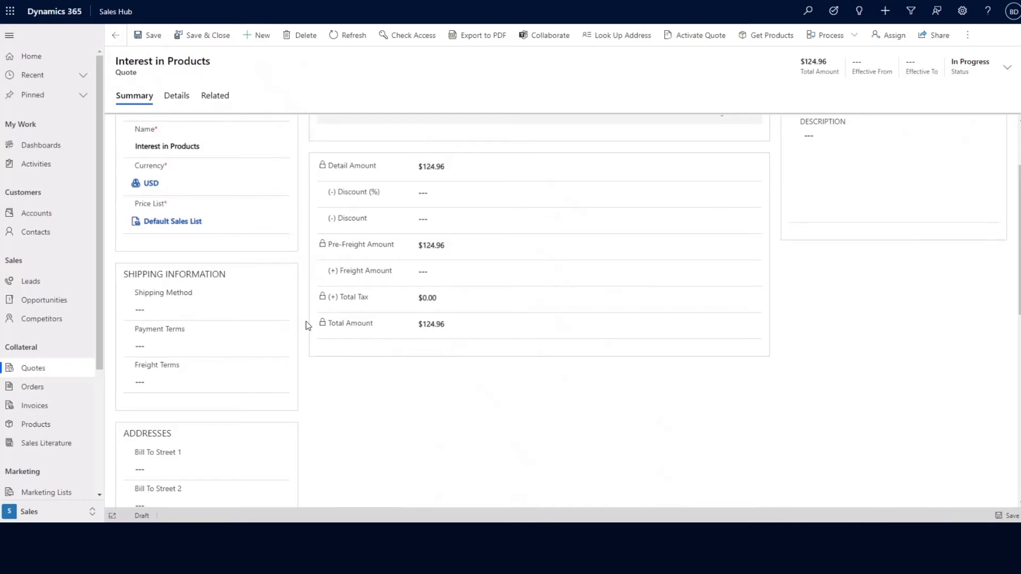
scroll(307, 322, "down", 5)
scroll(319, 349, "down", 1)
scroll(337, 440, "down", 4)
scroll(347, 434, "up", 10)
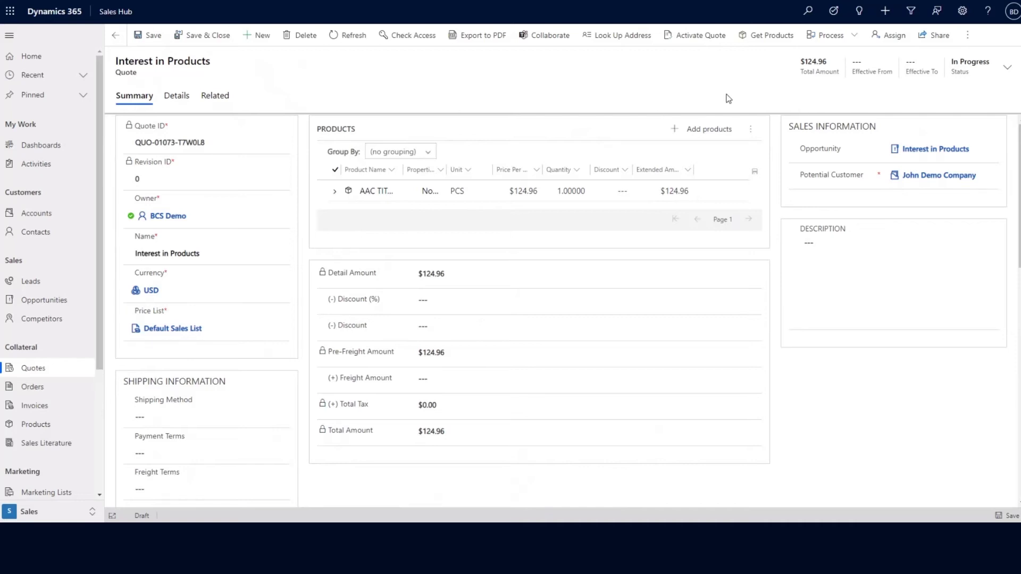
left_click(705, 49)
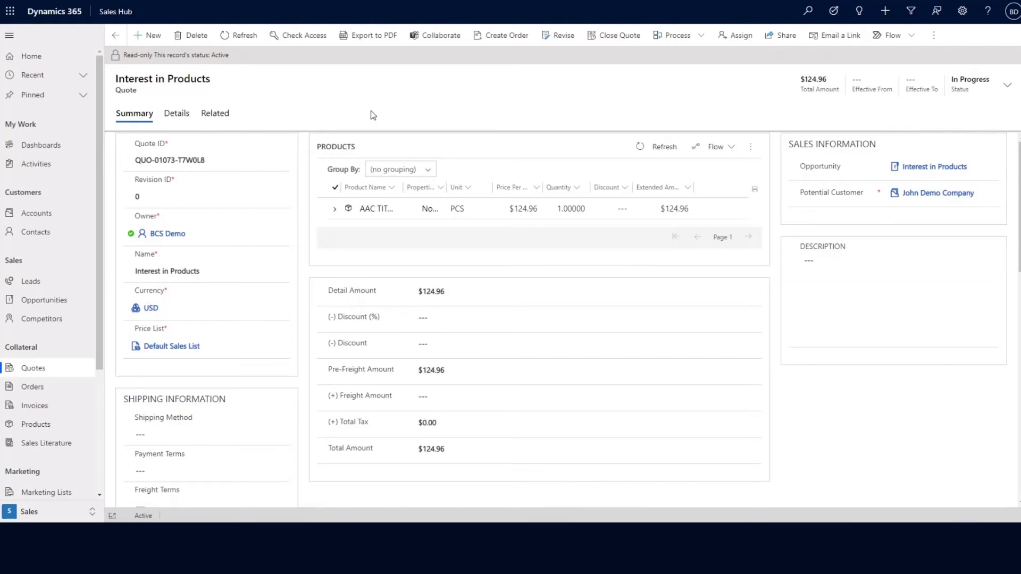
- Preview the quote's PDF export with the Print quote for customer and Quote Summary templates, and close the preview
left_click(364, 45)
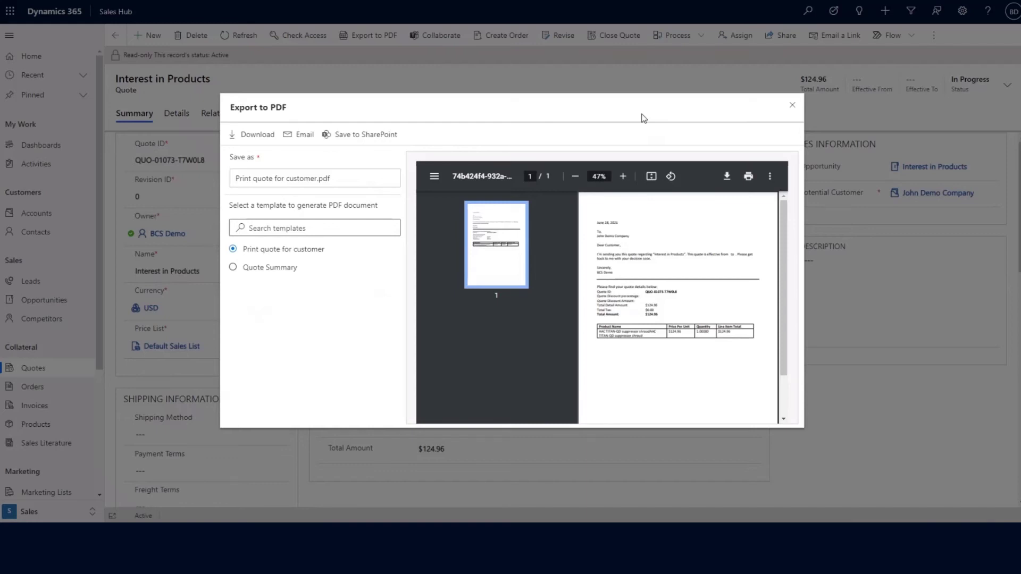
left_click(244, 269)
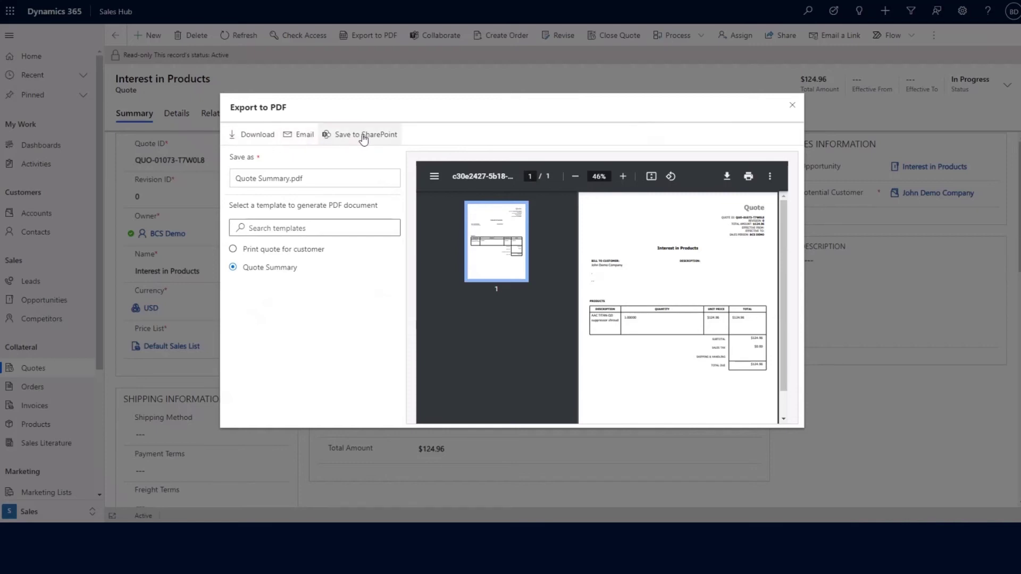
left_click(791, 106)
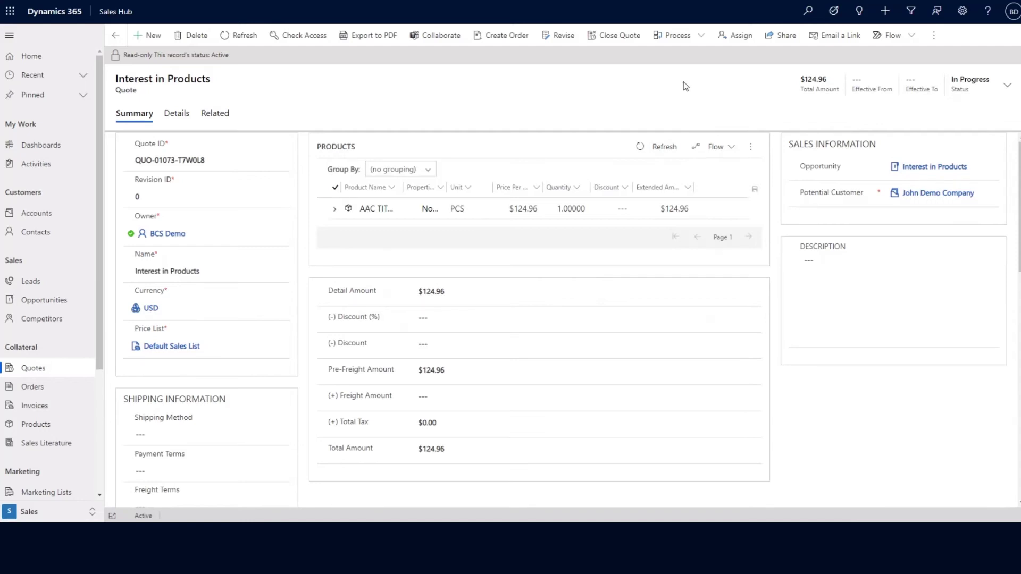
- In the linked opportunity's Propose stage, mark Identify Sales Team, Develop Proposal, Complete Internal Review and Present Proposal as completed and advance to Close
left_click(920, 174)
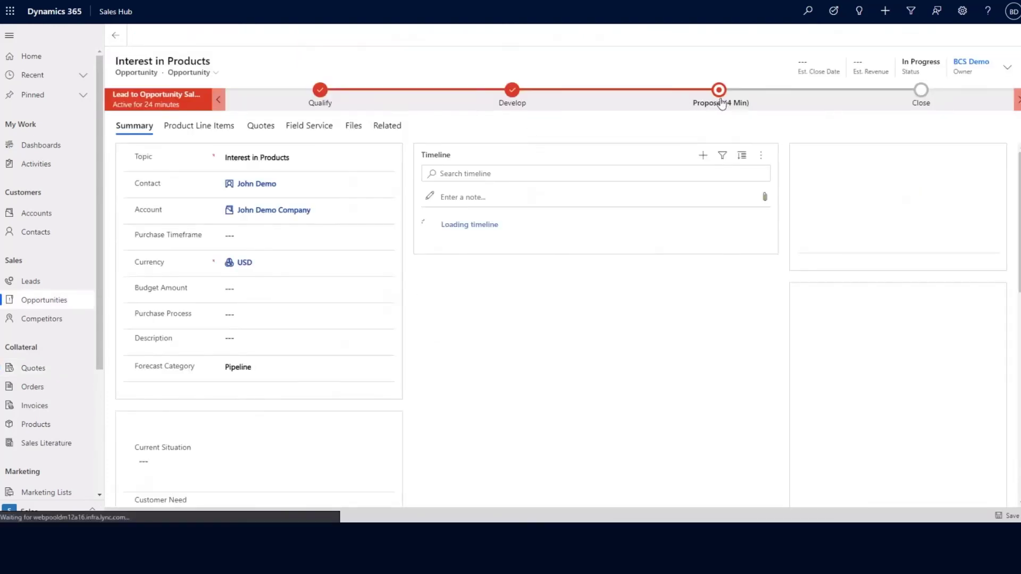
left_click(719, 91)
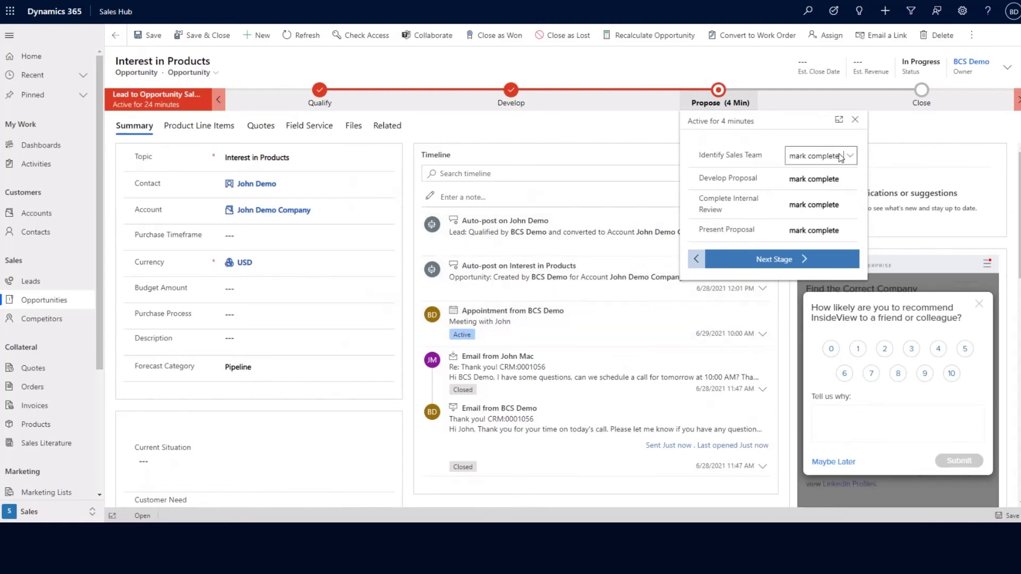
left_click(821, 182)
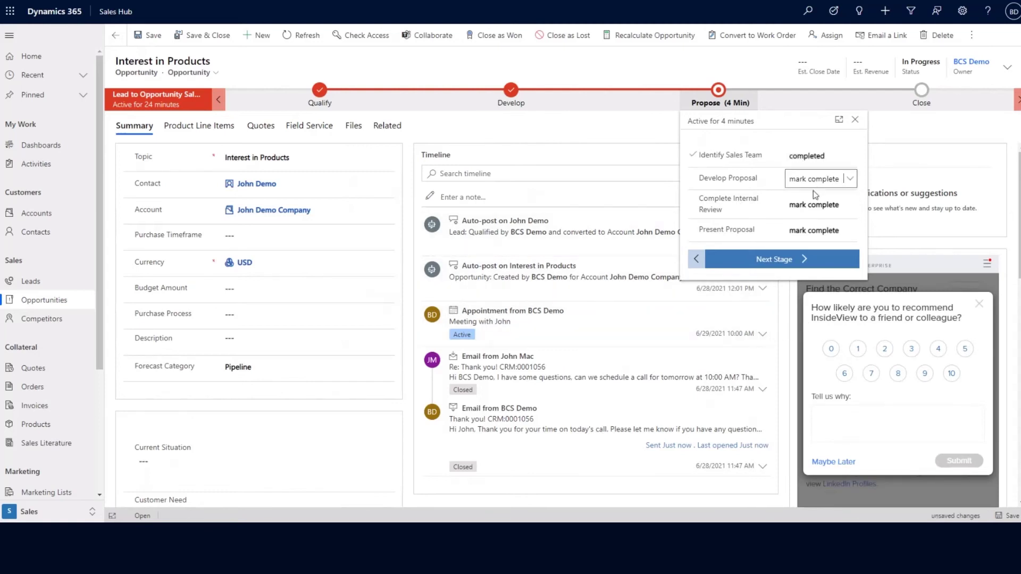
left_click(837, 216)
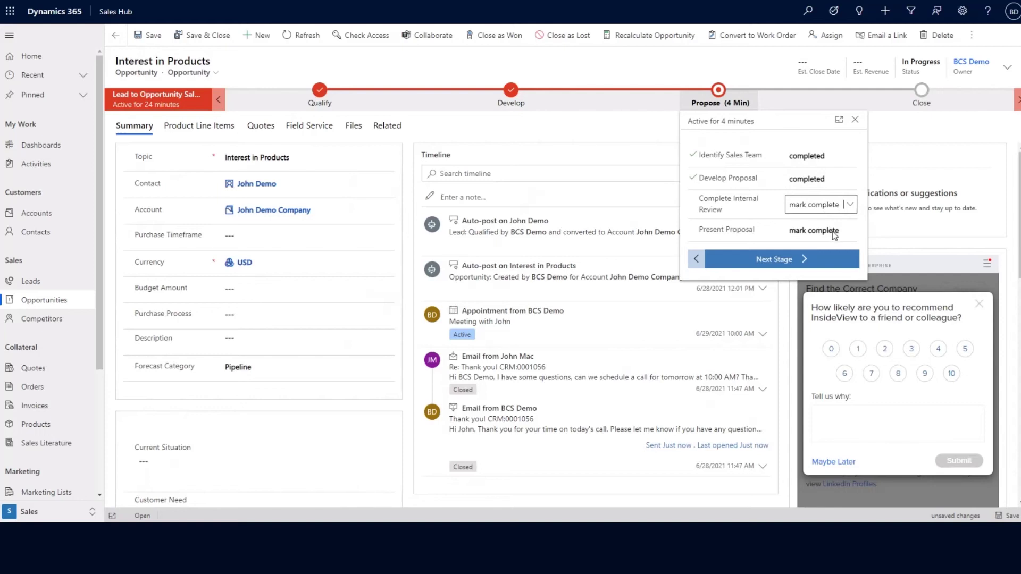
left_click(834, 235)
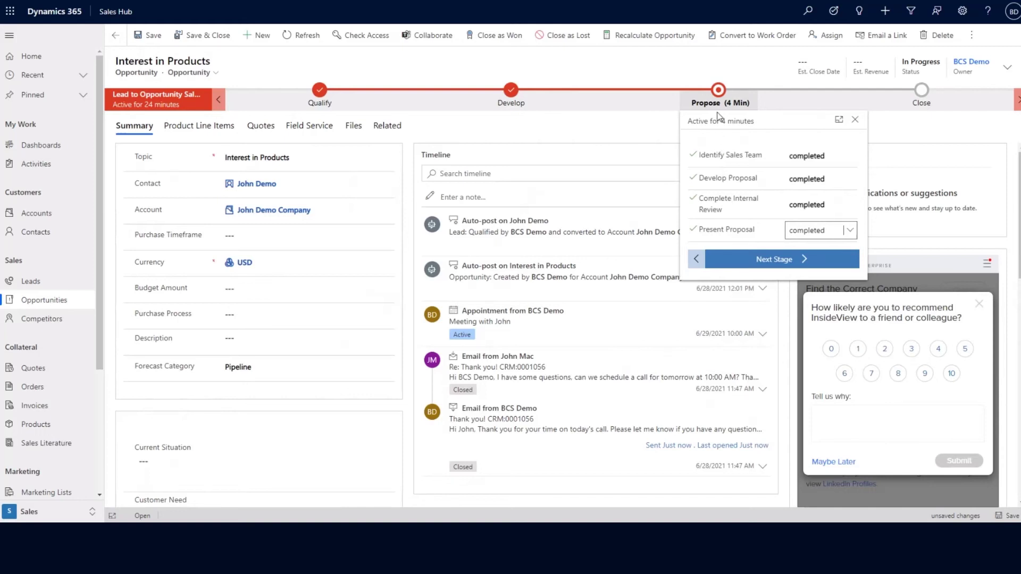
left_click(775, 266)
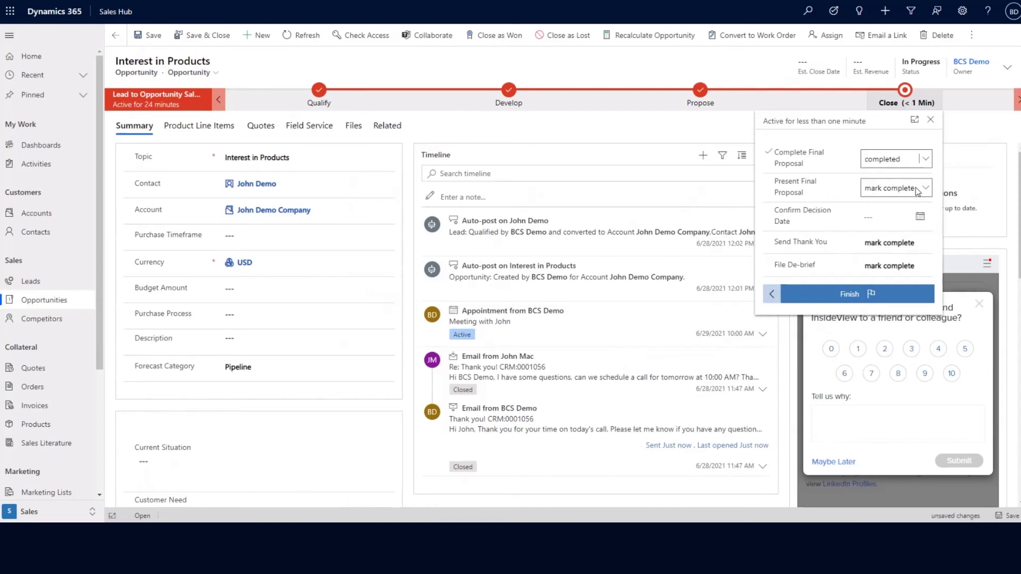
- Mark Complete Final Proposal and Present Final Proposal as completed, set Confirm Decision Date to 6/30/2021, and finish the sales process
left_click(919, 188)
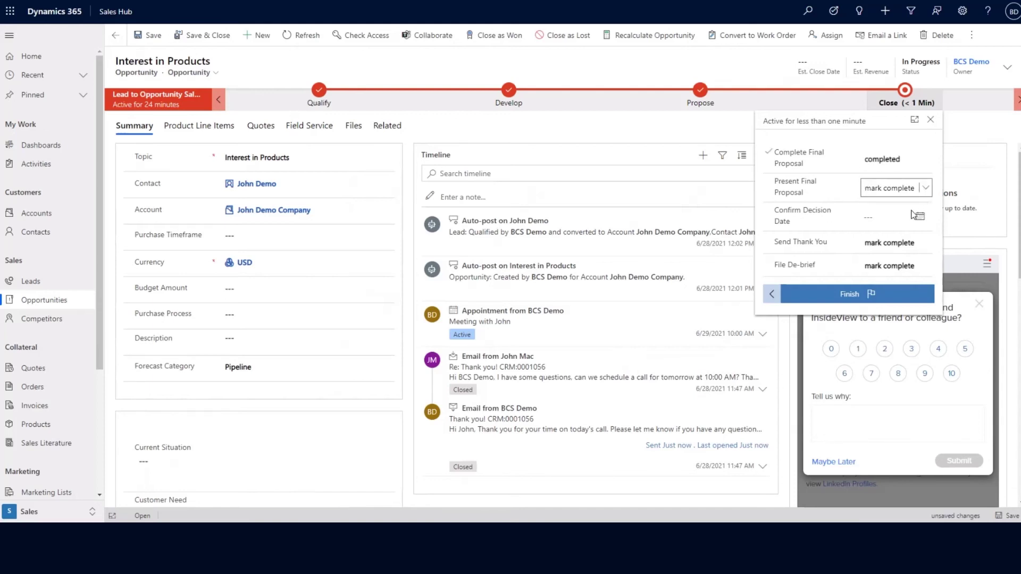
left_click(904, 210)
left_click(920, 217)
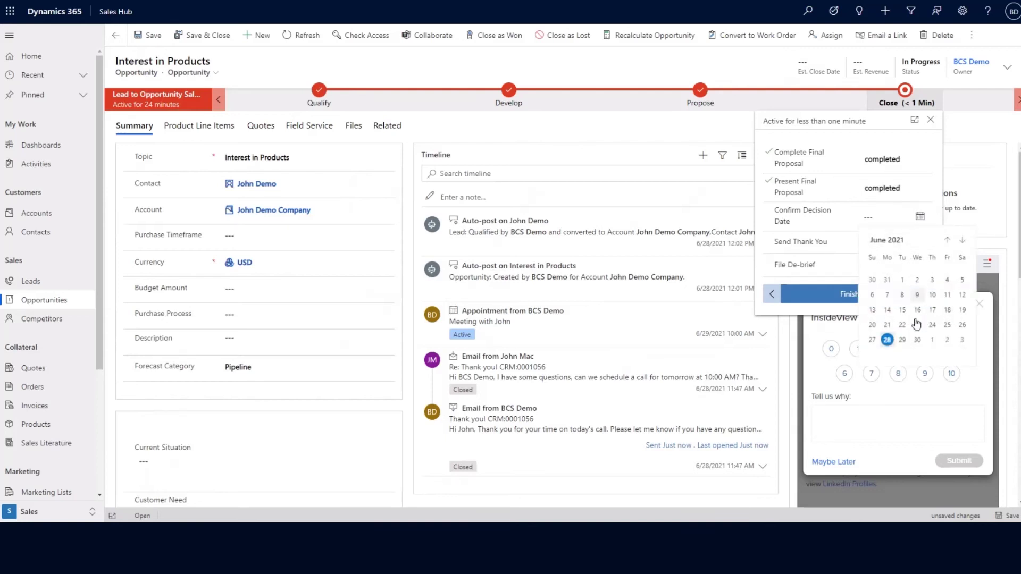
left_click(917, 340)
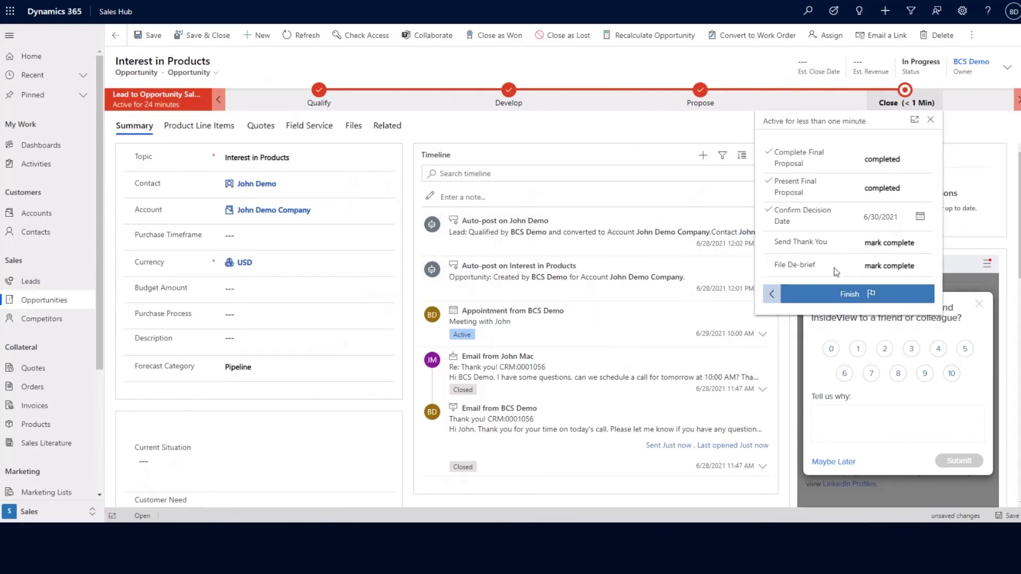
left_click(879, 297)
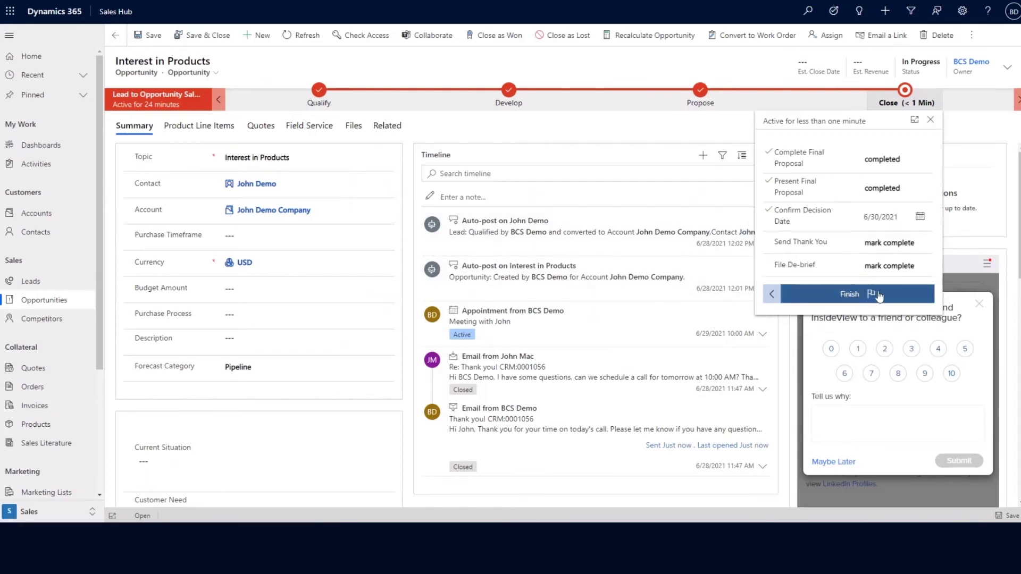
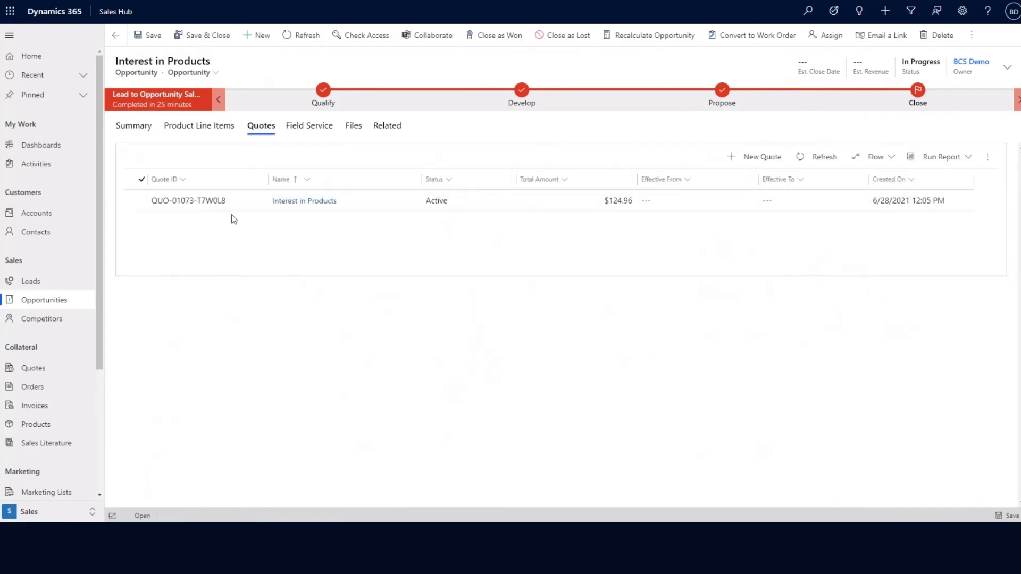
- Open the active quote from the opportunity and view the order creation options without creating an order
left_click(318, 207)
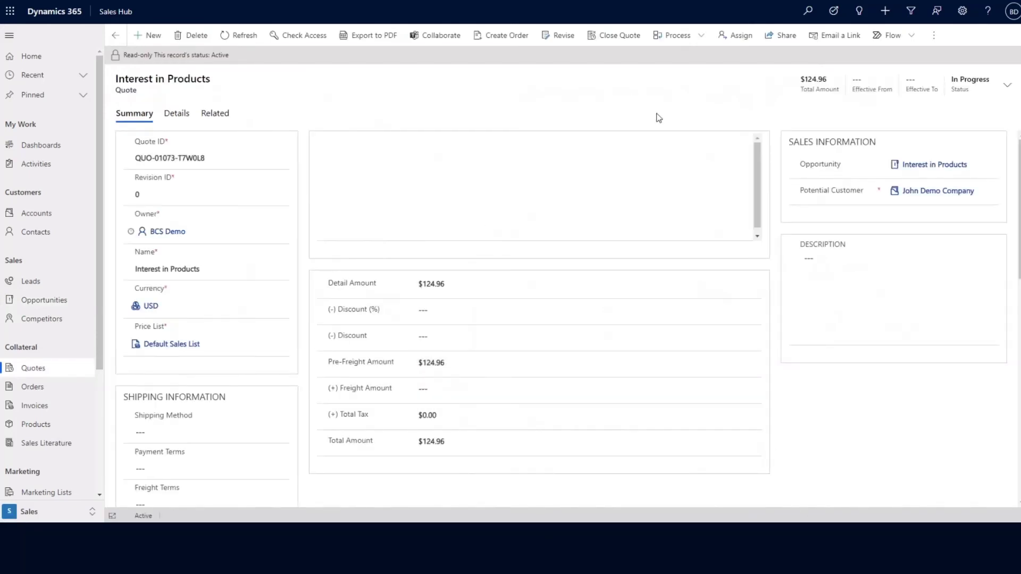
left_click(507, 35)
left_click(604, 372)
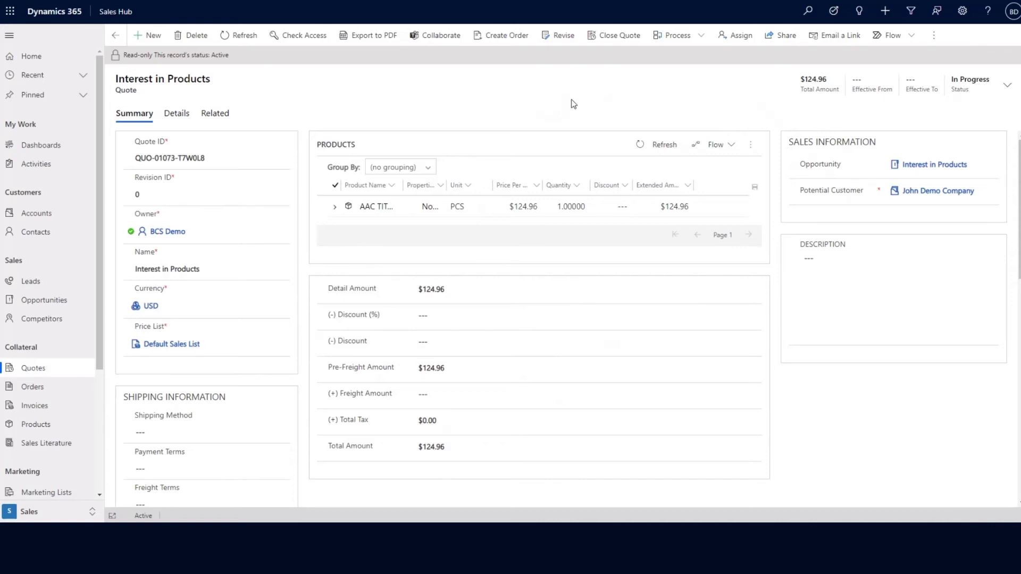
- Revise the active quote and activate the new revision
left_click(565, 43)
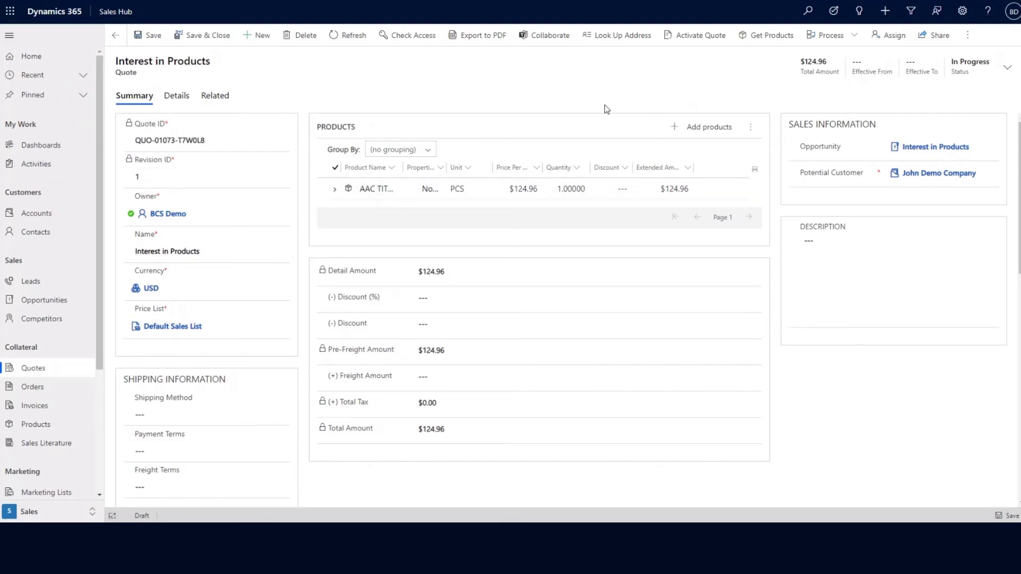
left_click(693, 39)
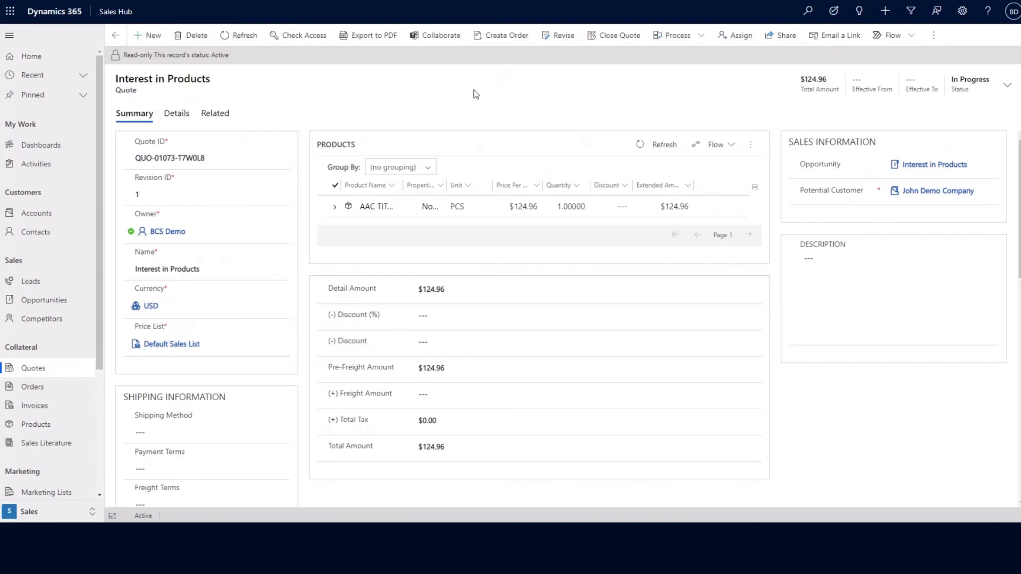
- Create an order from the quote with status reason Won, date won 6/28/2021, and Yes for closing the opportunity and calculating actual revenue
left_click(501, 39)
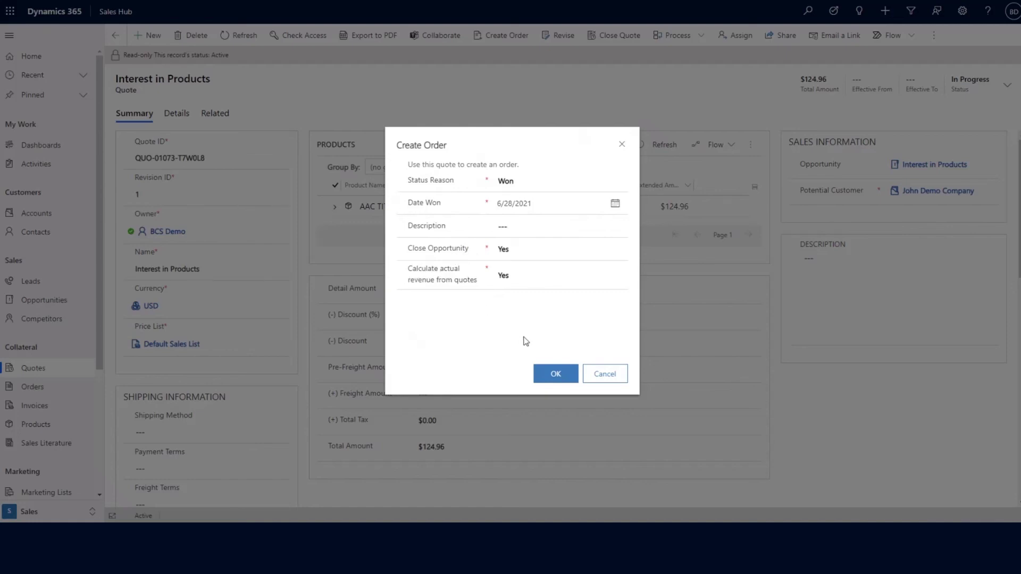
left_click(550, 376)
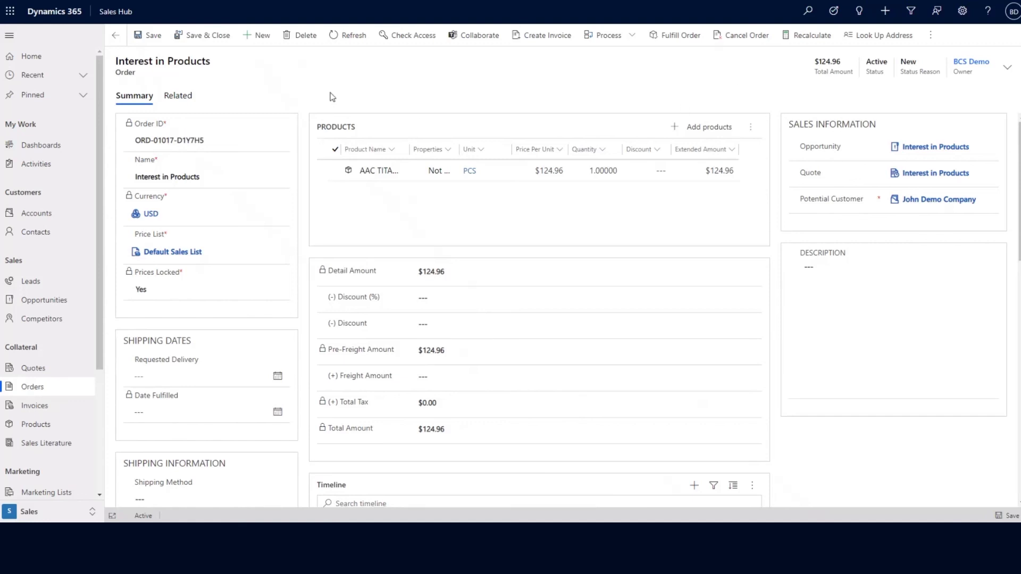
- Review the order's shipping information, timeline and address sections
scroll(296, 163, "down", 6)
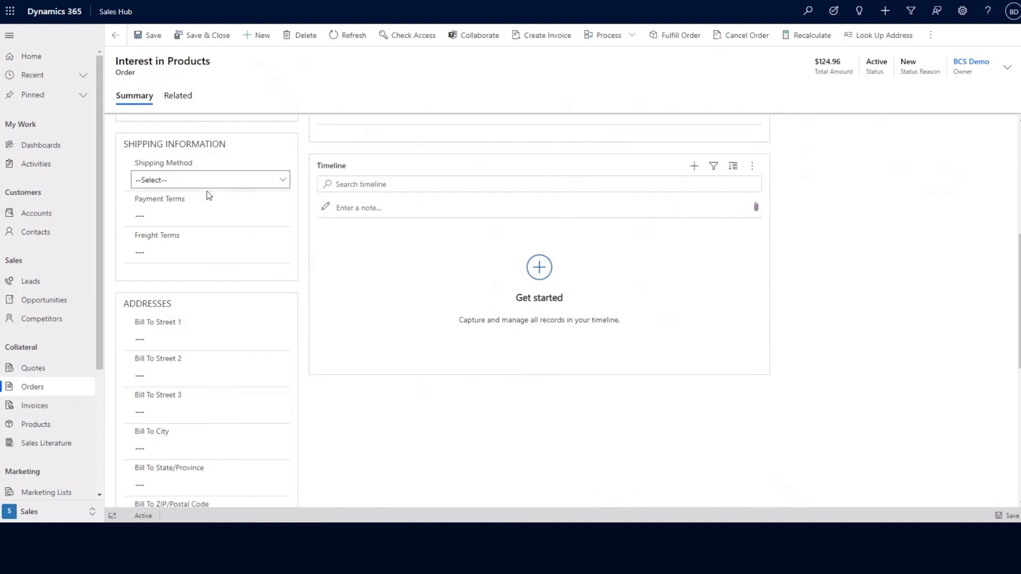
left_click_drag(297, 268, 297, 269)
scroll(301, 269, "down", 3)
left_click(305, 269)
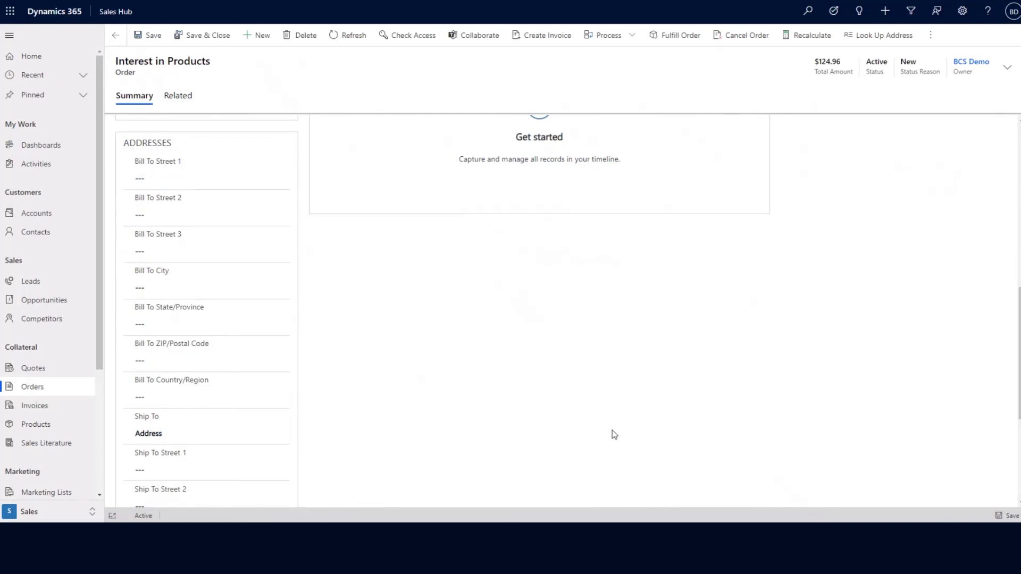
scroll(613, 434, "up", 3)
scroll(857, 458, "up", 6)
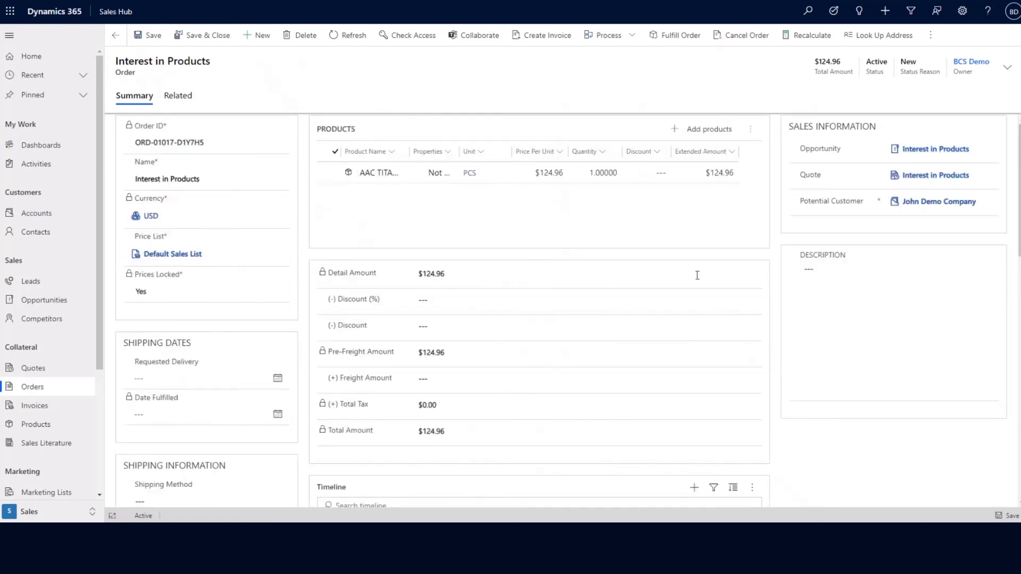